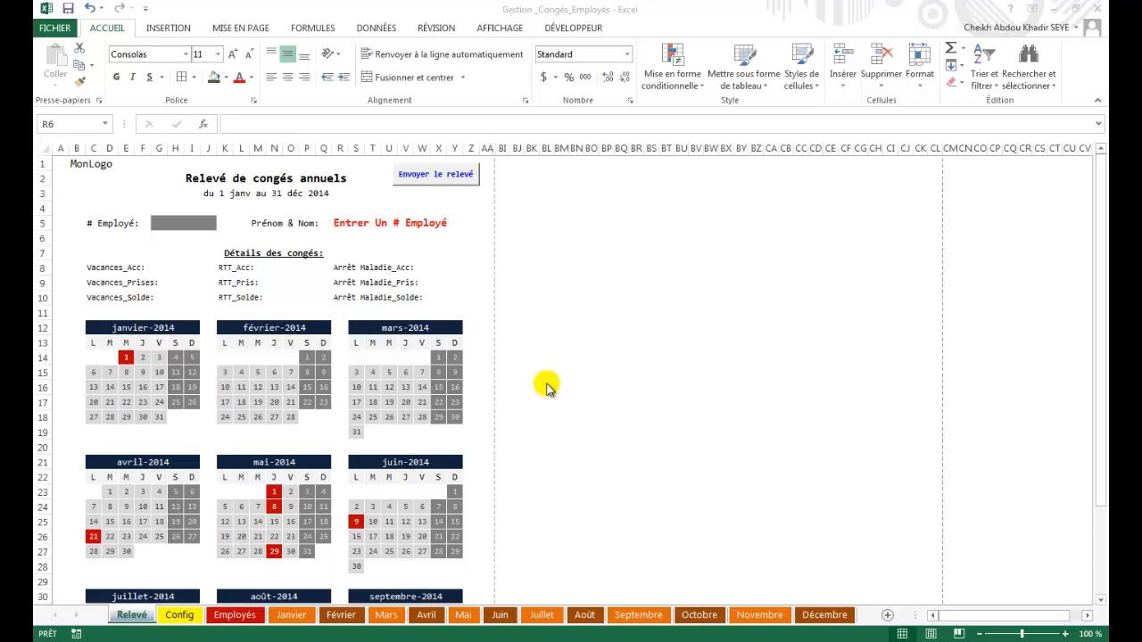
Browse the workbook, then verify the Config sheet's VAC, RTT and ARM codes and year 2014 in F2.
click(152, 637)
click(280, 498)
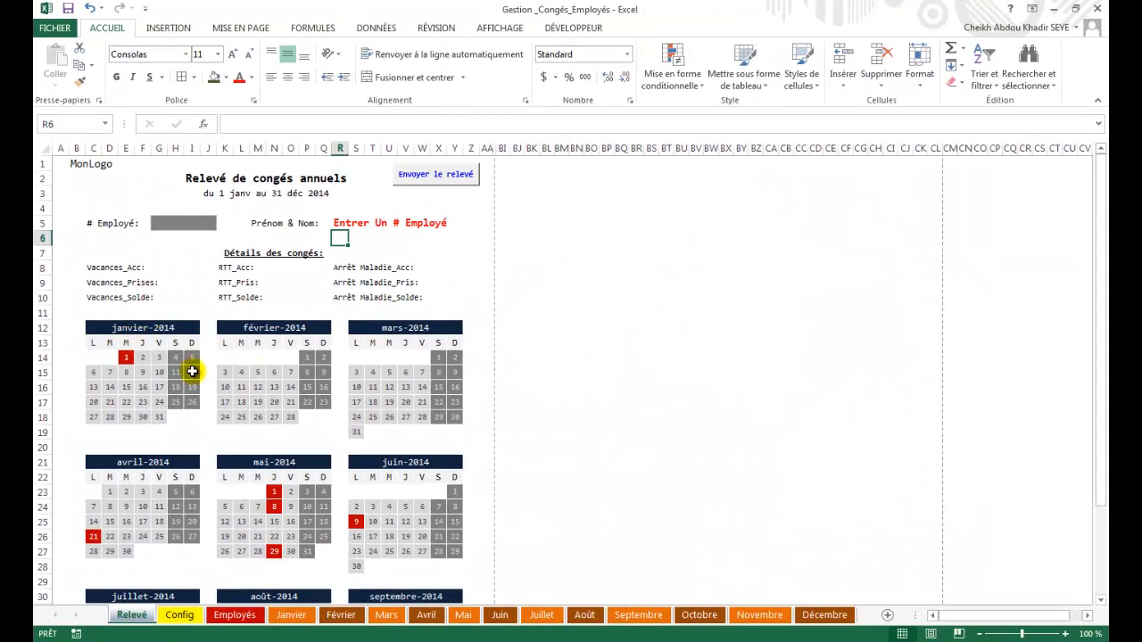
scroll(156, 283, down, 2)
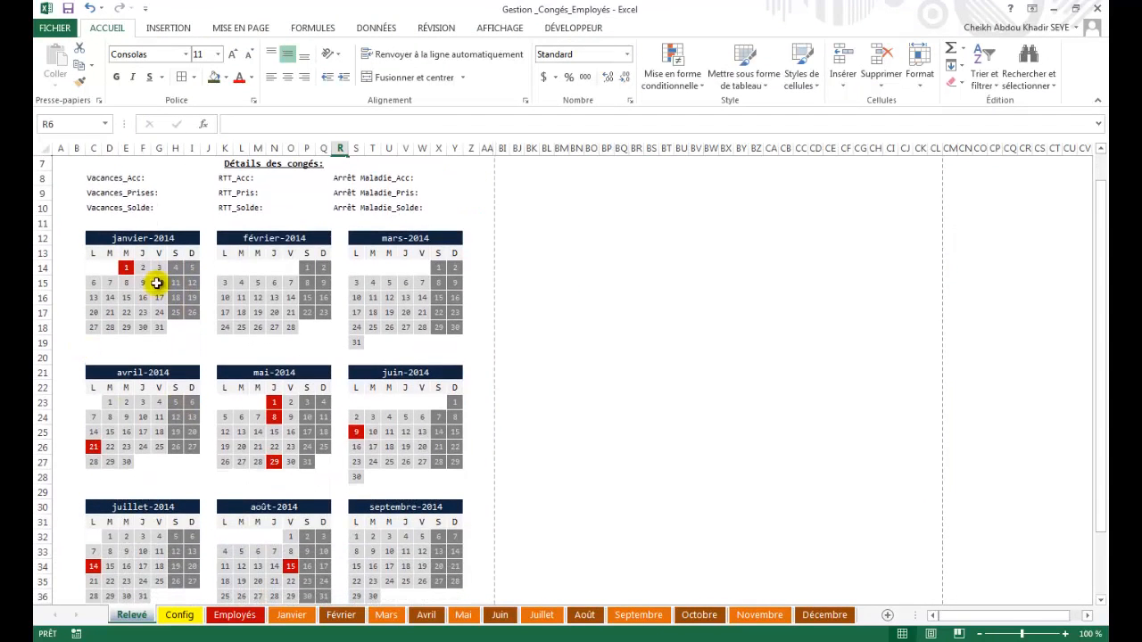
scroll(375, 539, down, 1)
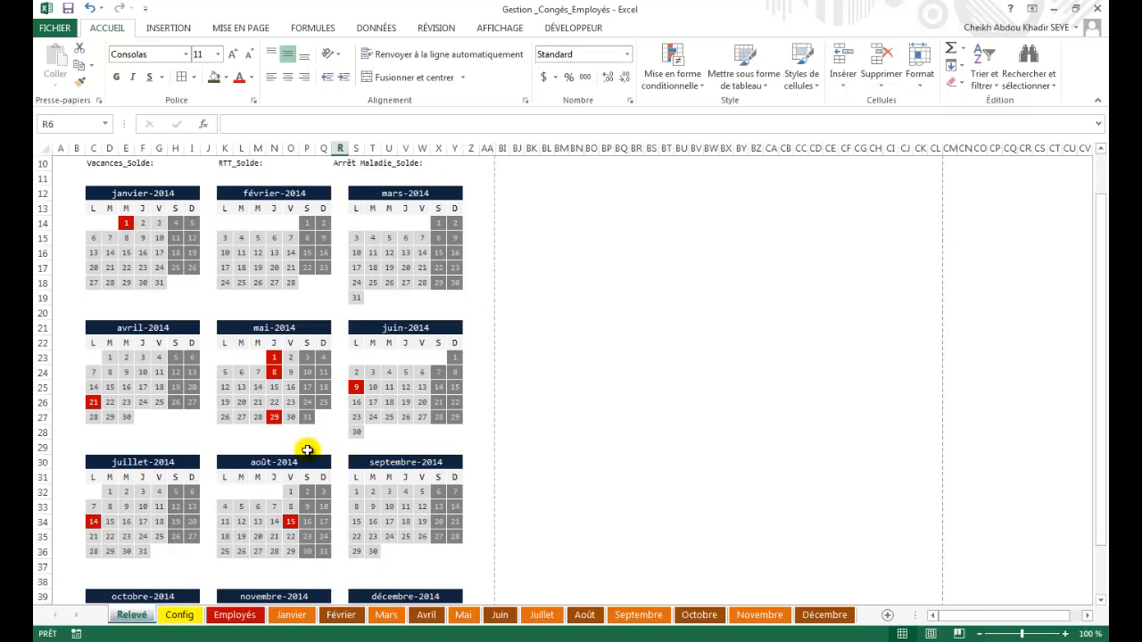
scroll(276, 441, down, 6)
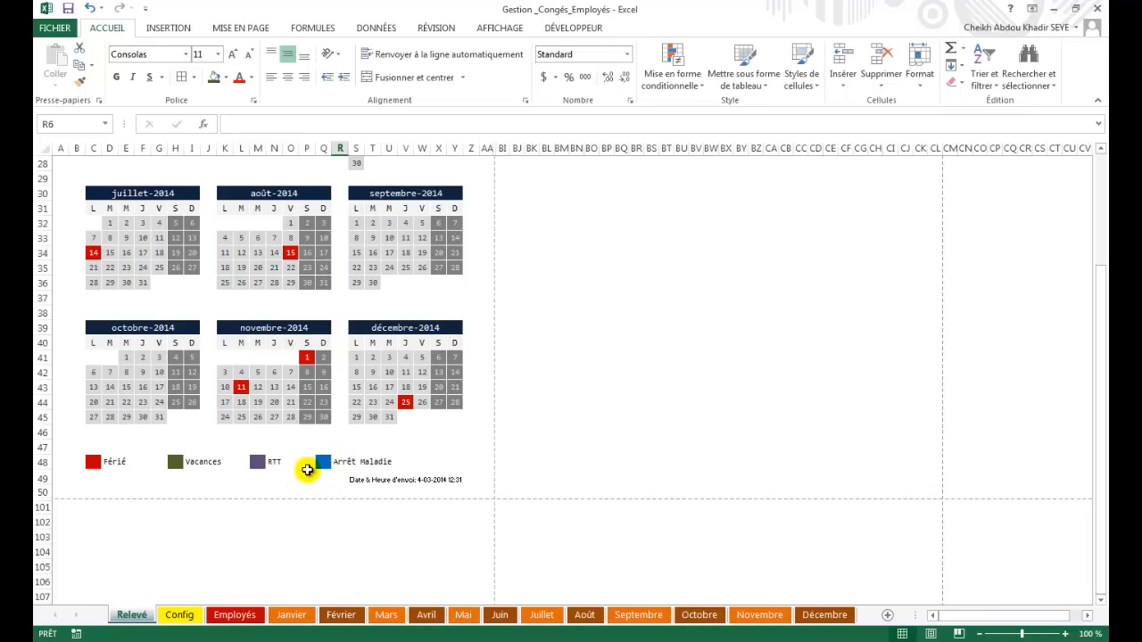
scroll(307, 470, up, 5)
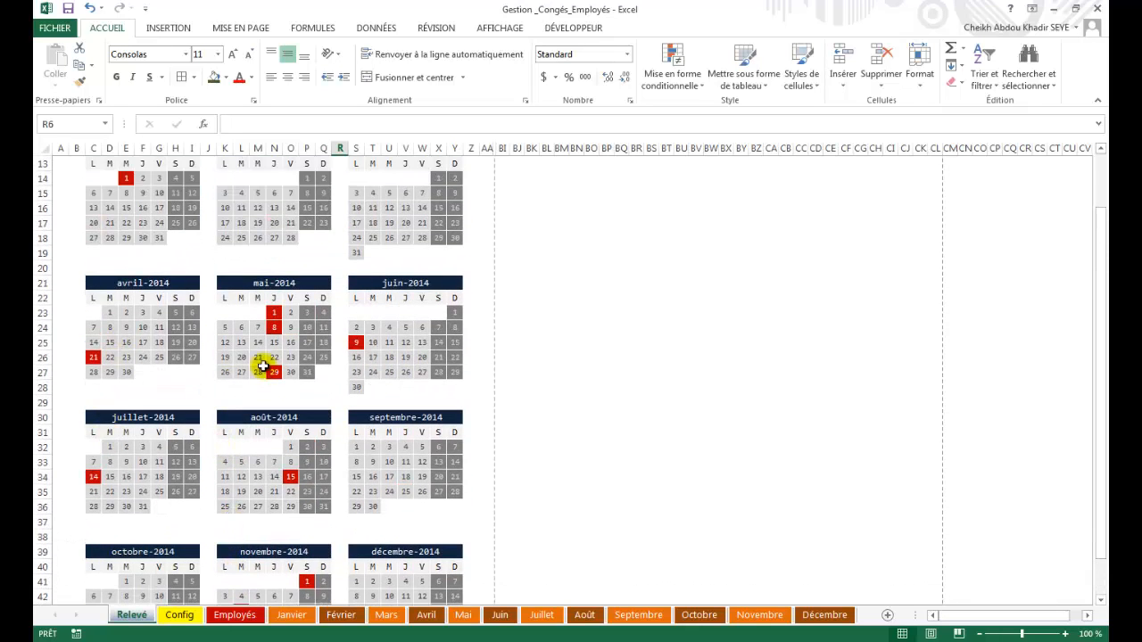
scroll(250, 388, down, 2)
scroll(219, 381, up, 2)
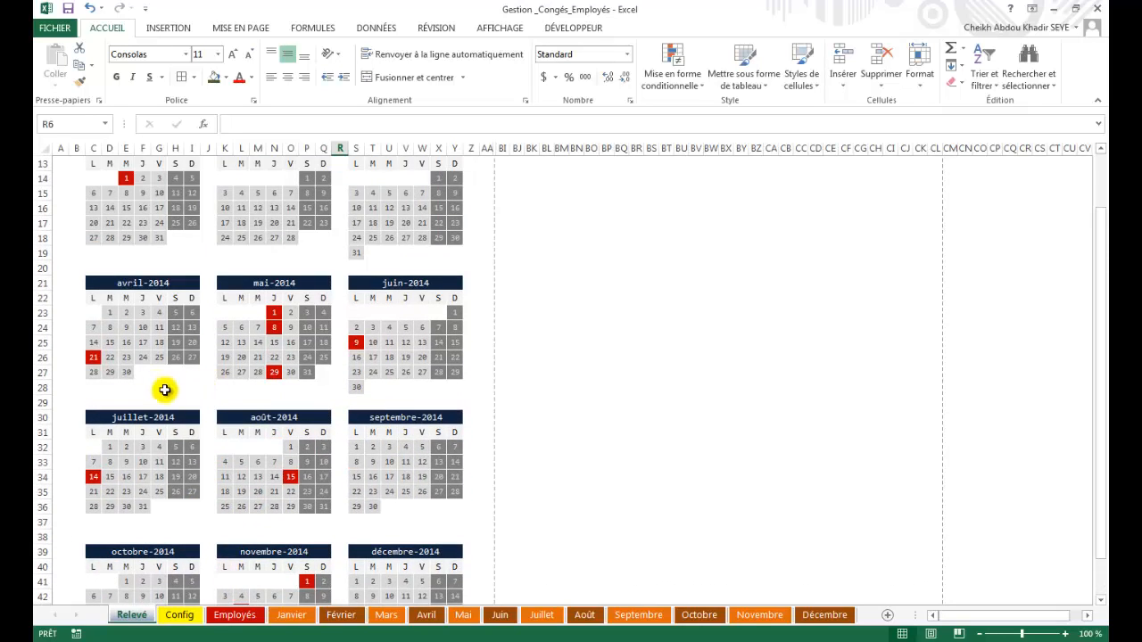
scroll(247, 411, down, 2)
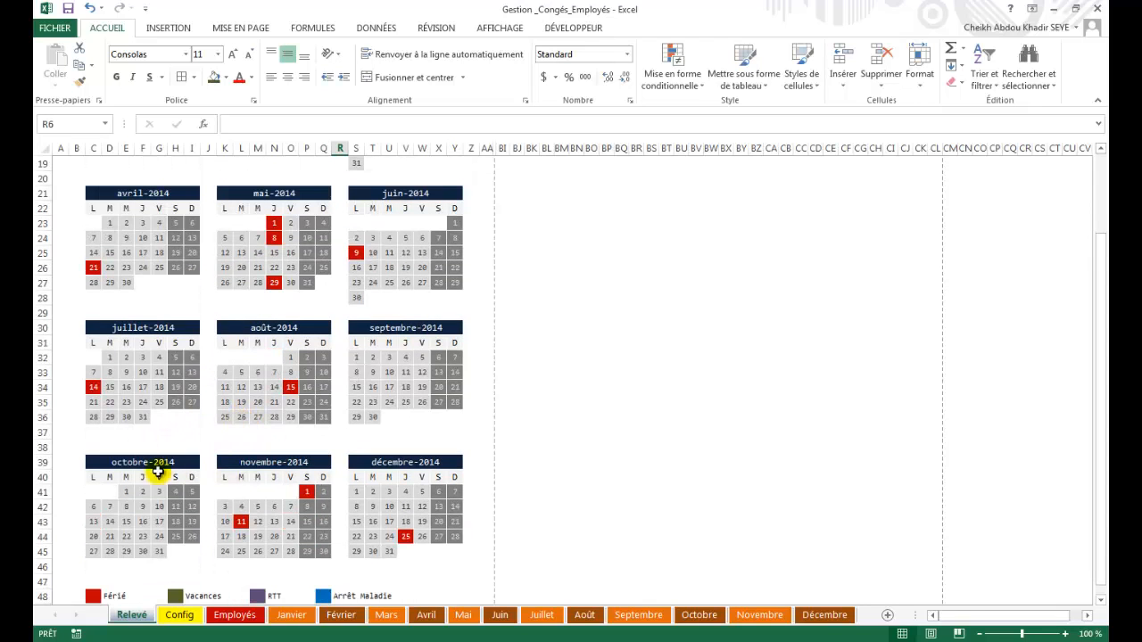
scroll(187, 520, down, 2)
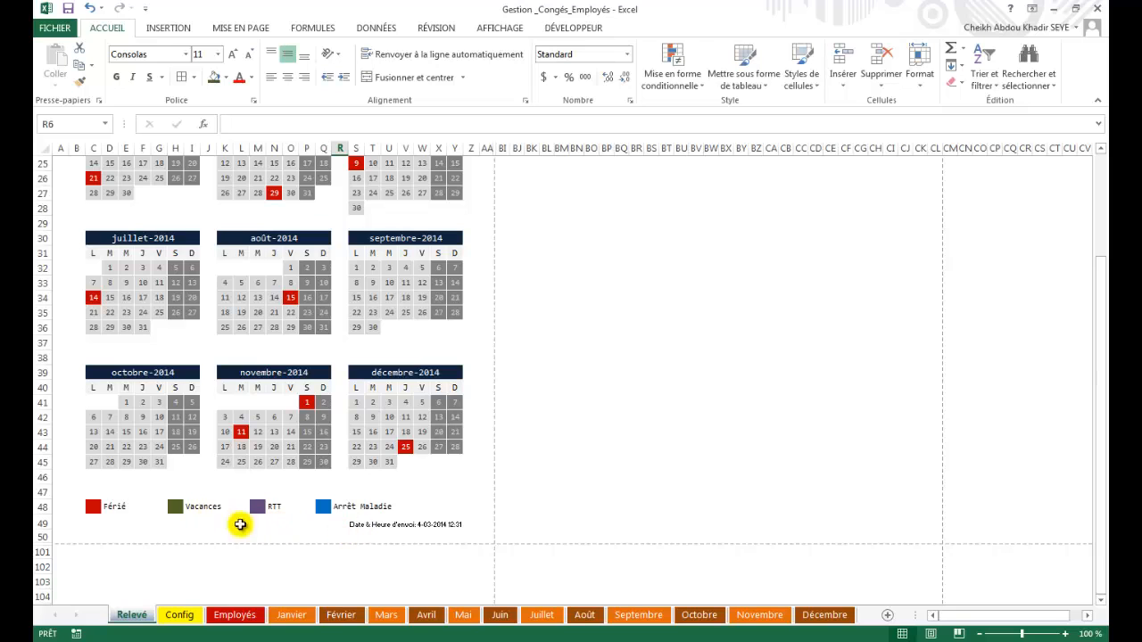
scroll(358, 486, up, 8)
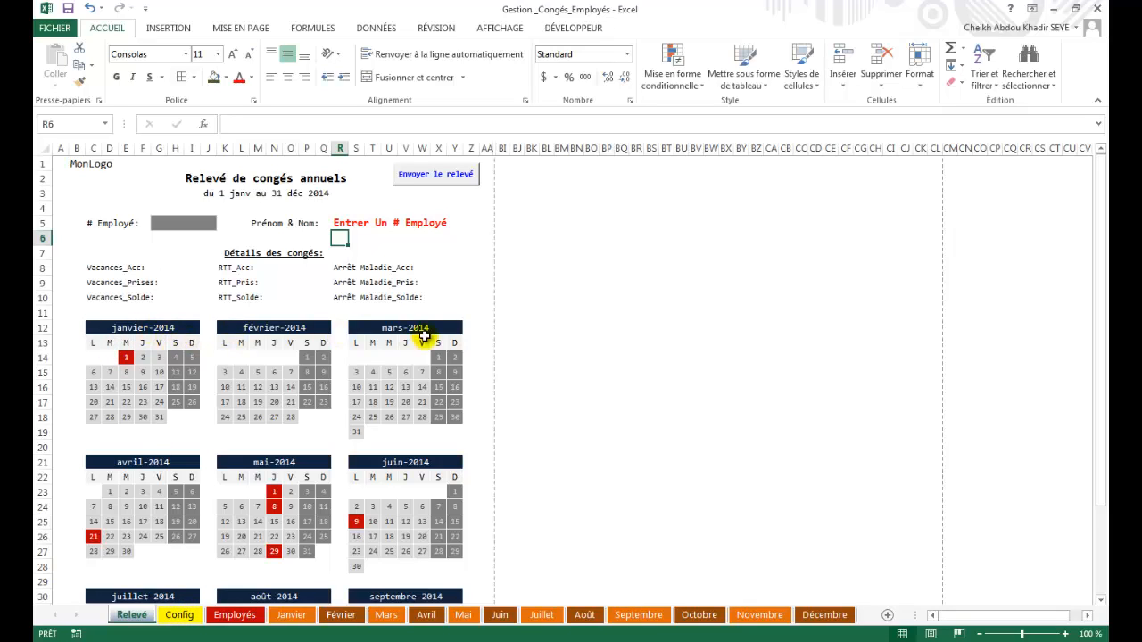
click(181, 616)
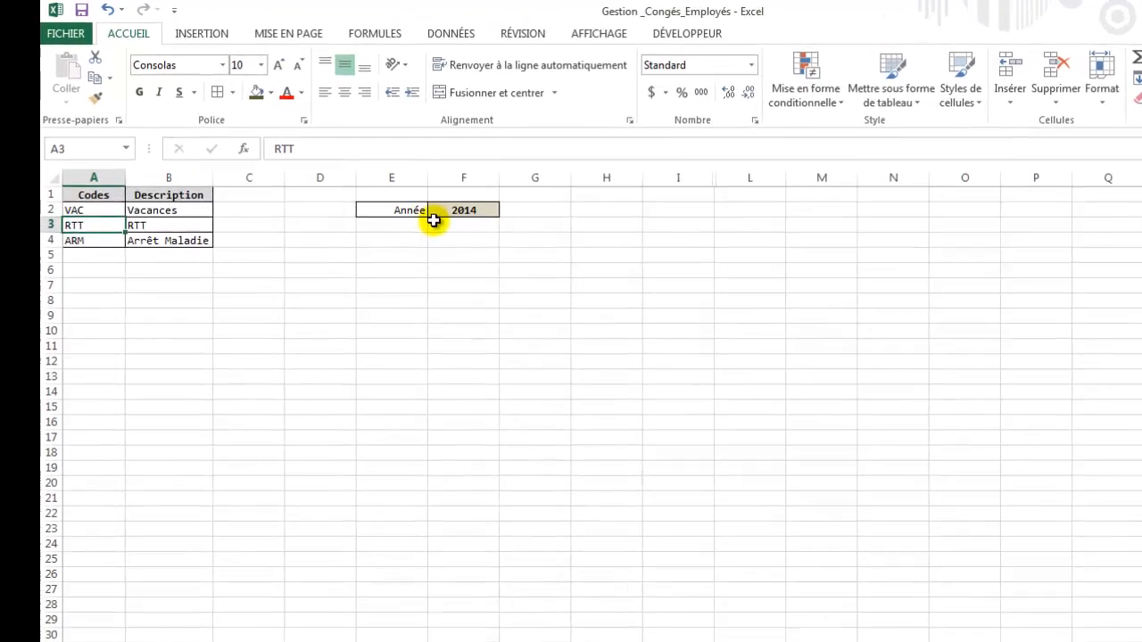
click(460, 212)
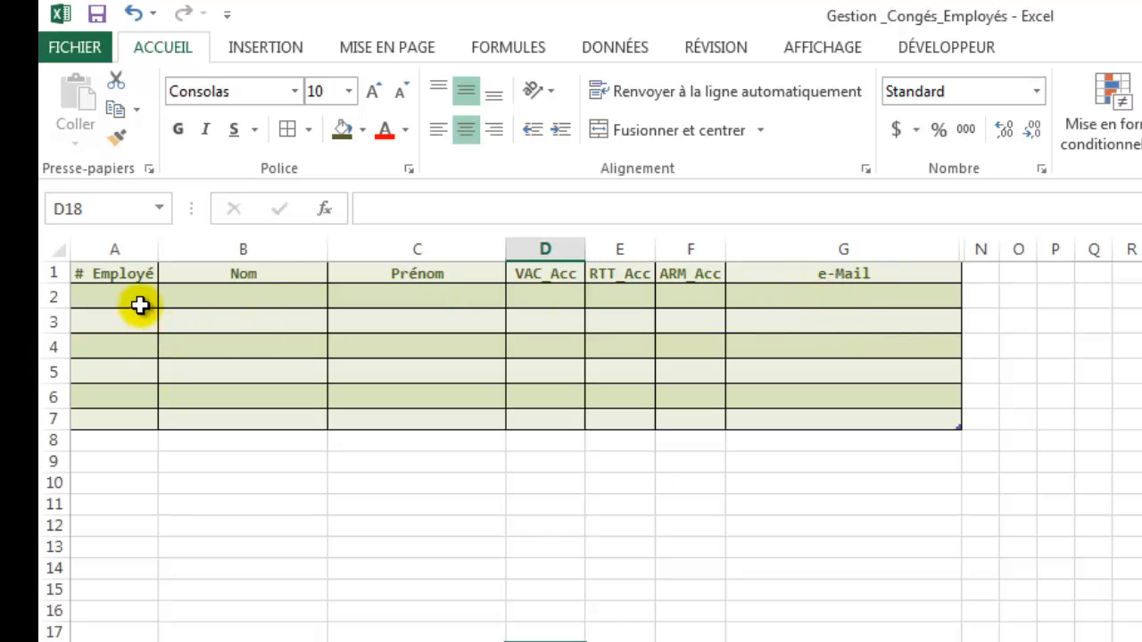
Enter the employee number, surname and first name in the Employés table's first row.
click(137, 298)
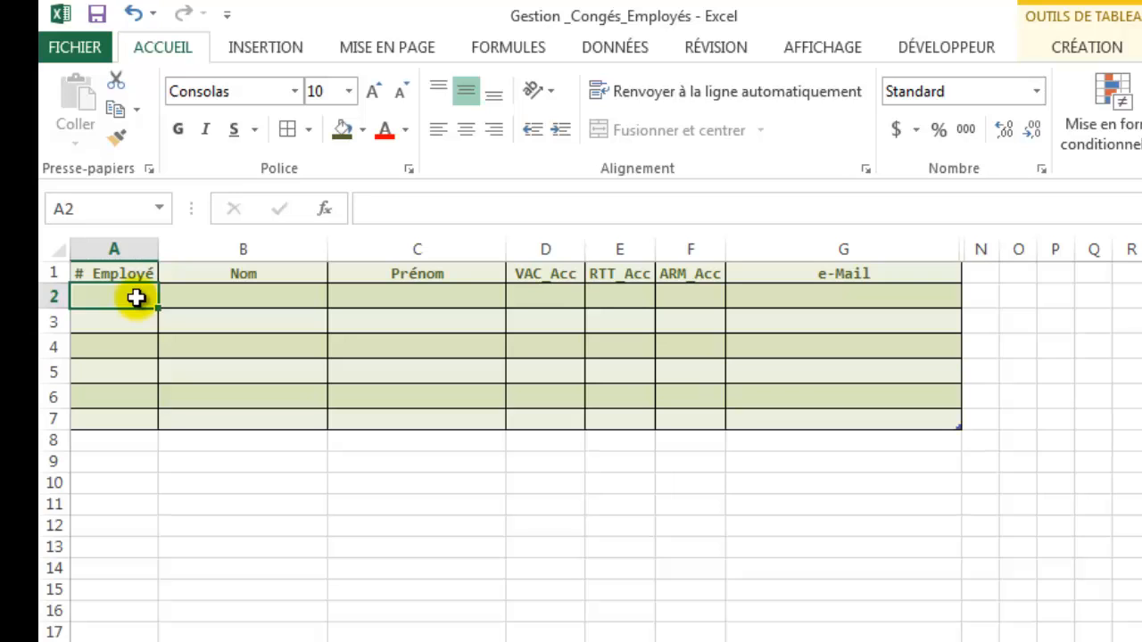
text(AB)
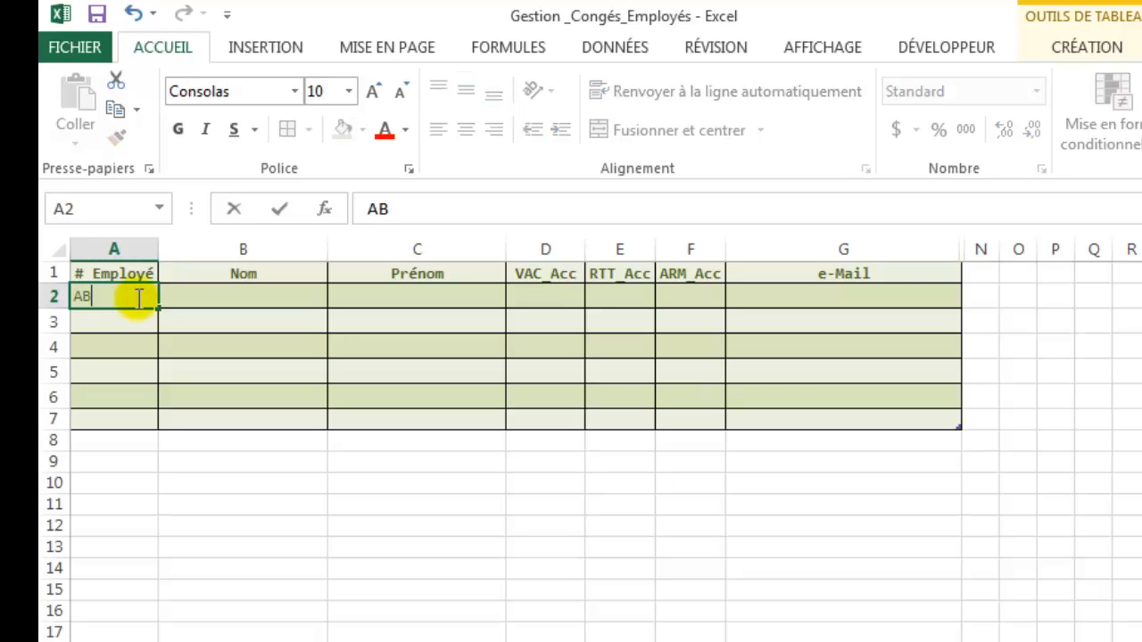
text(C123)
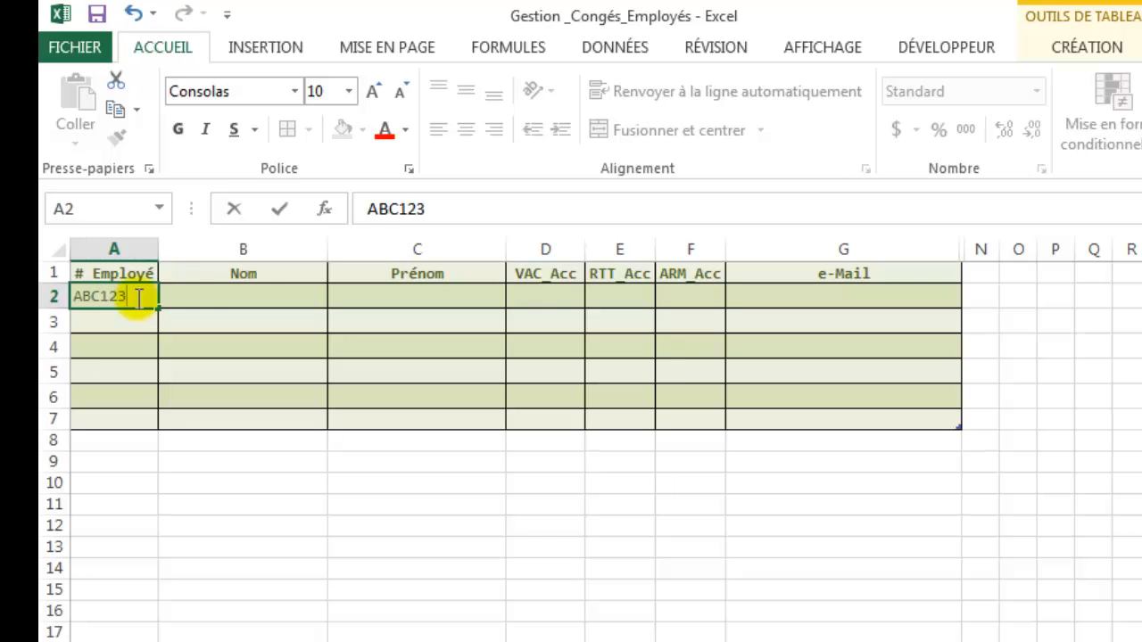
click(215, 297)
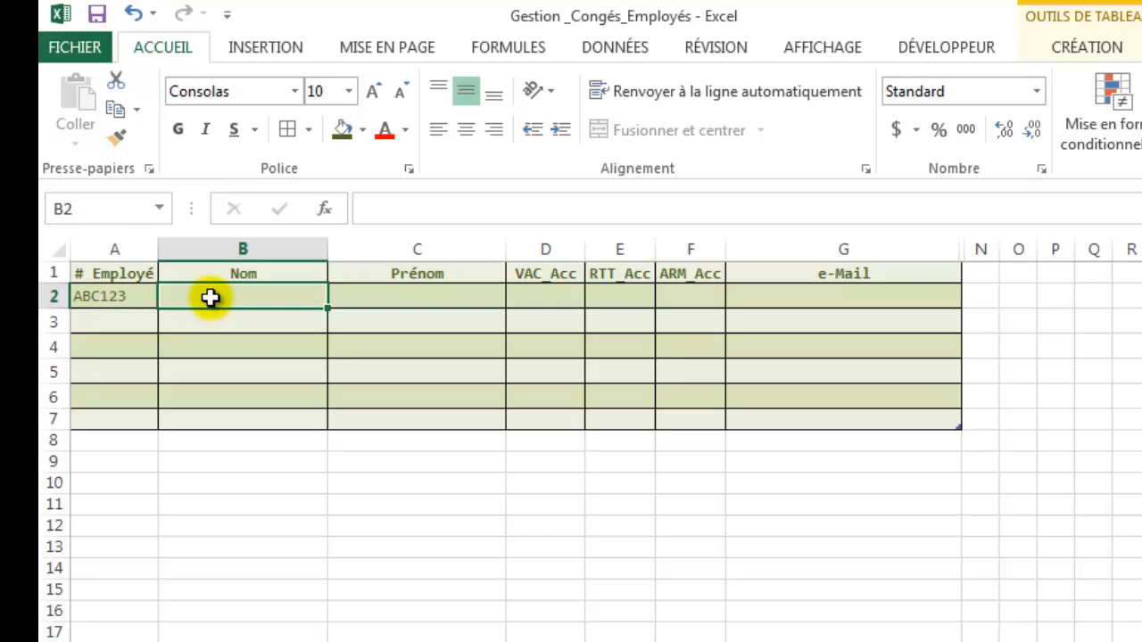
text(dUPONT)
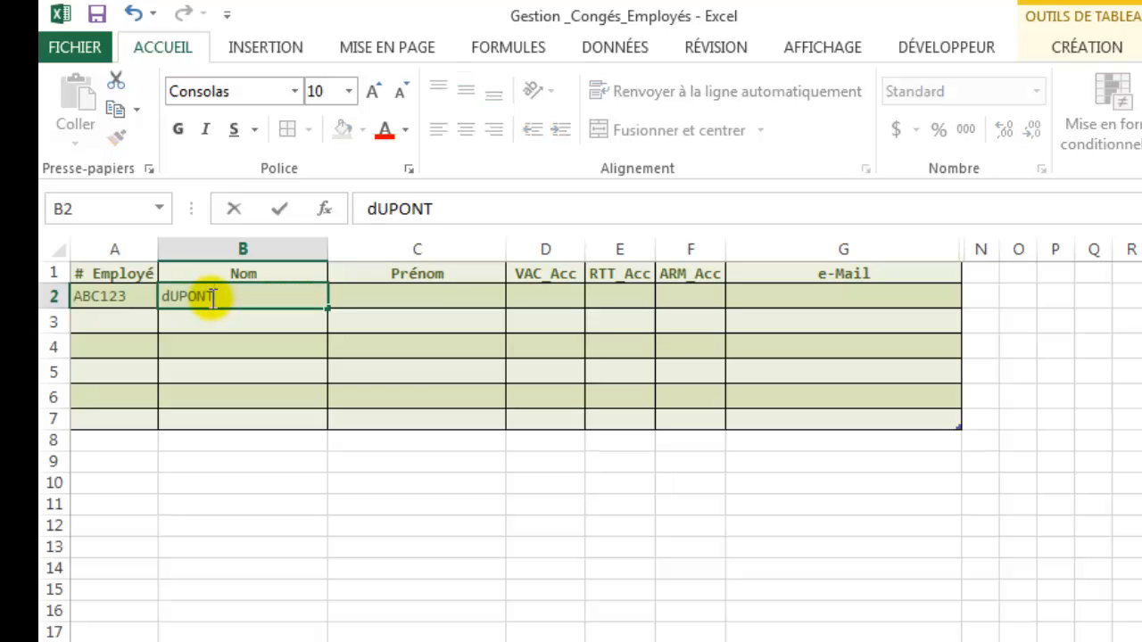
key(Tab)
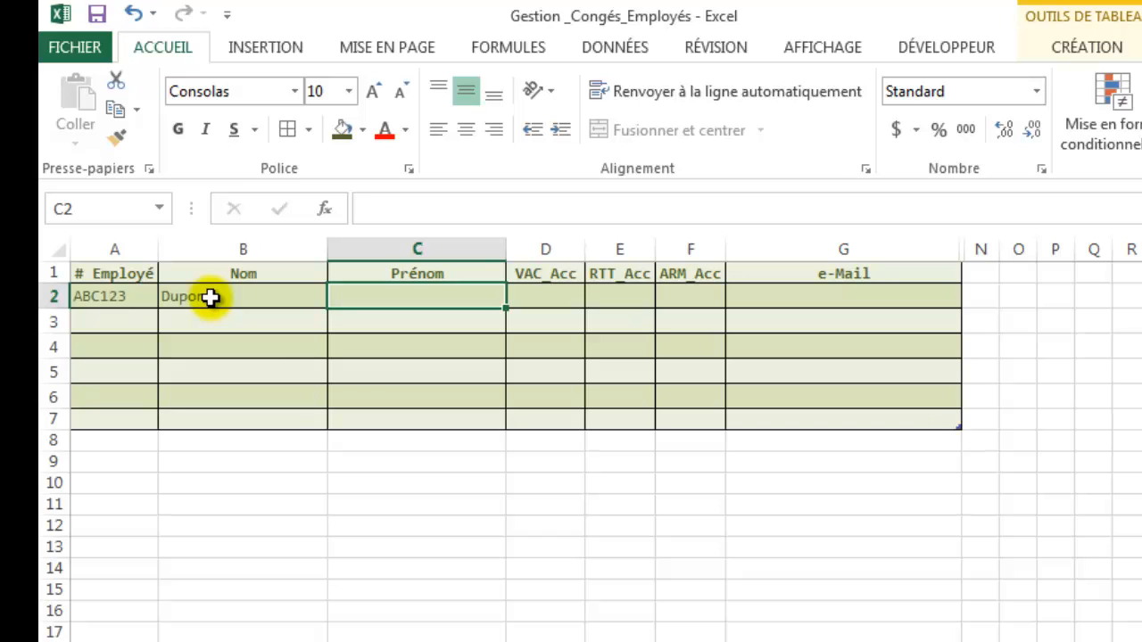
text(Untel)
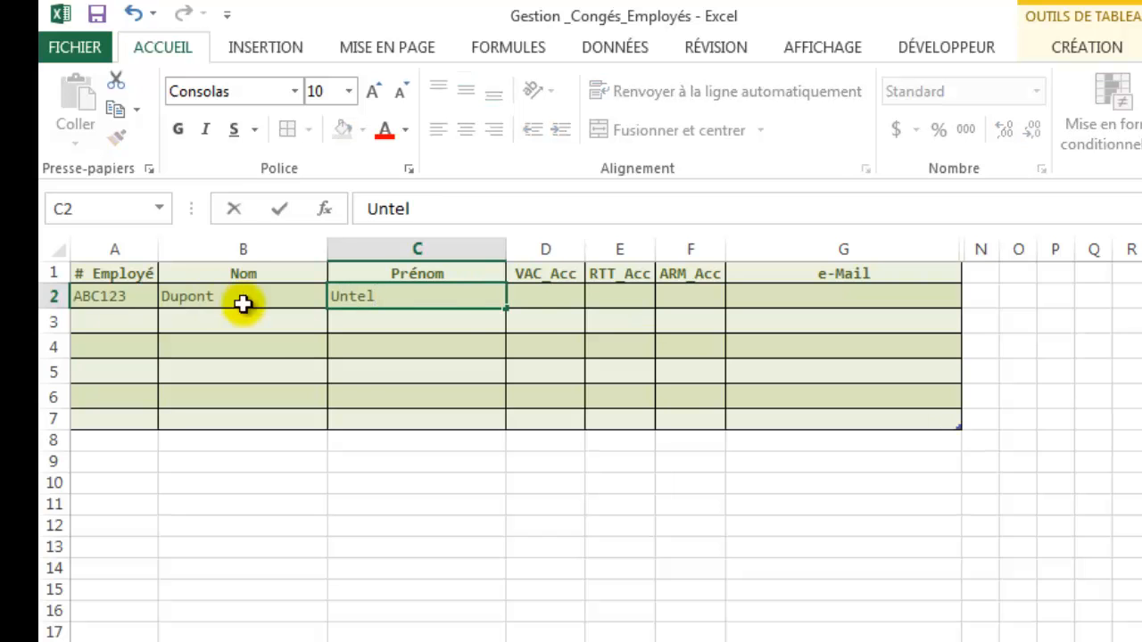
click(522, 299)
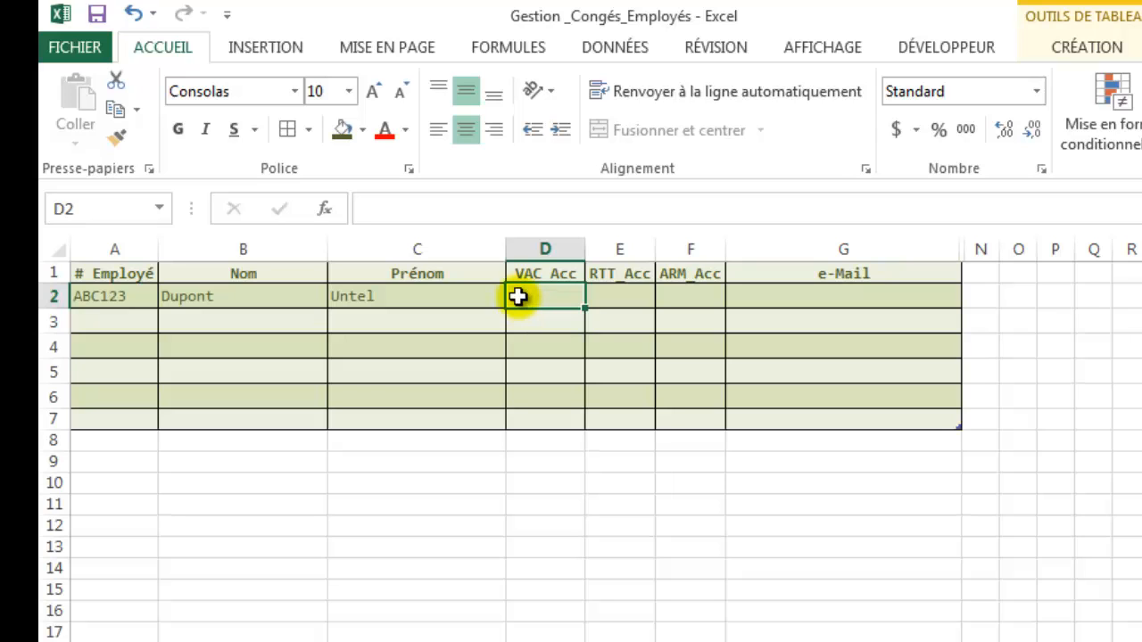
Fill in VAC_Acc 25, RTT_Acc 5, ARM_Acc 3 and the employee's e-mail, then save the workbook.
text(25)
key(Tab)
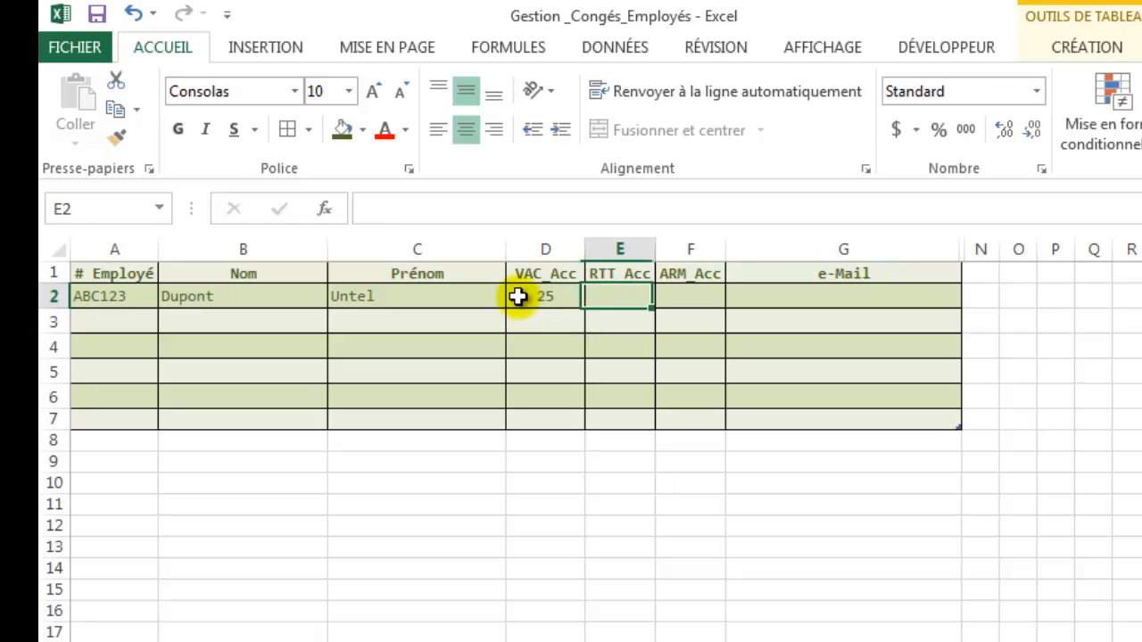
text(5)
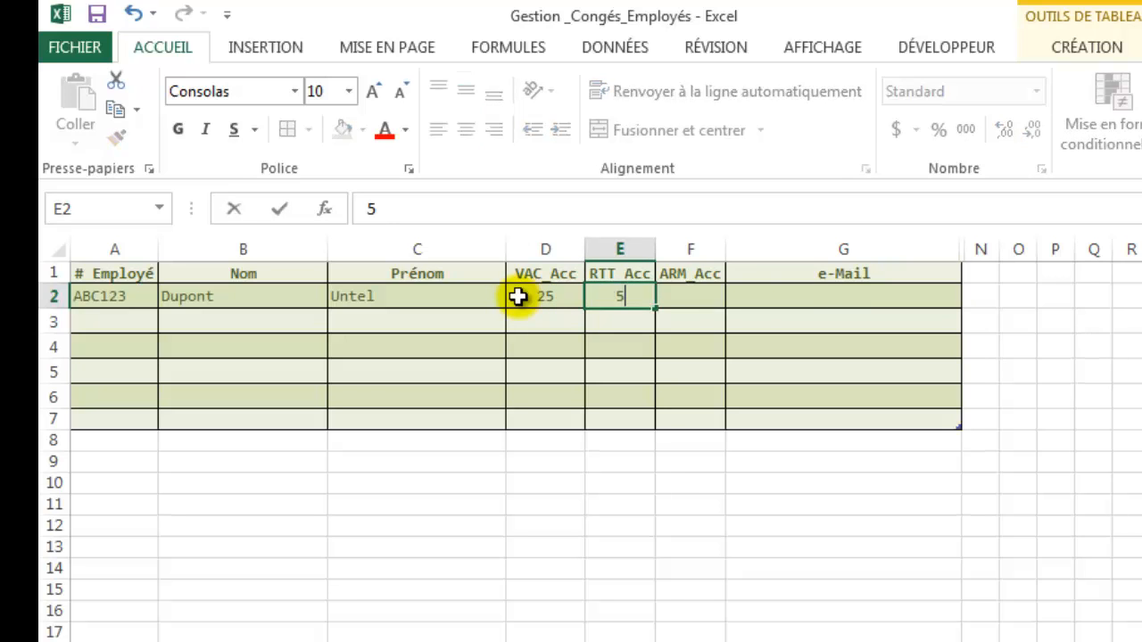
key(Tab)
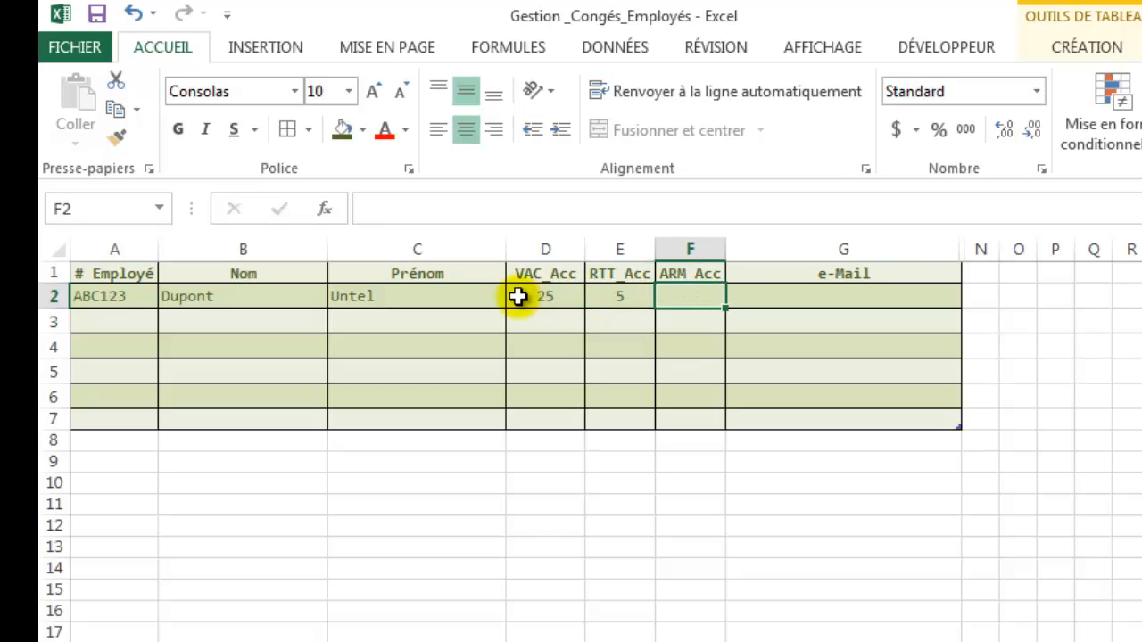
text(3)
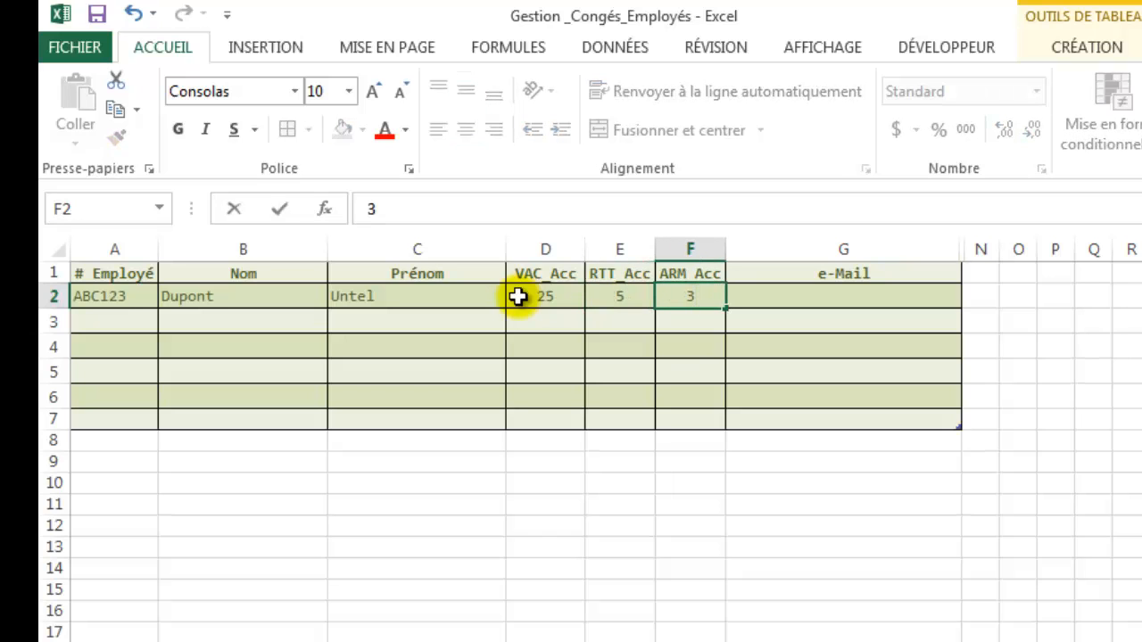
click(881, 304)
text(abc123)
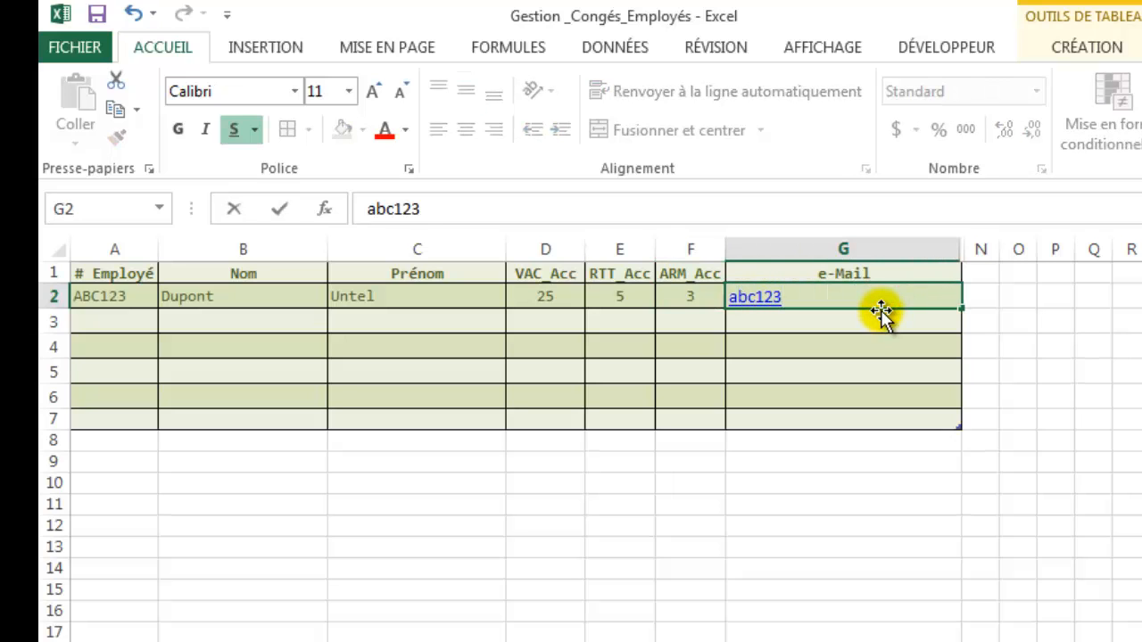
text(@monentre)
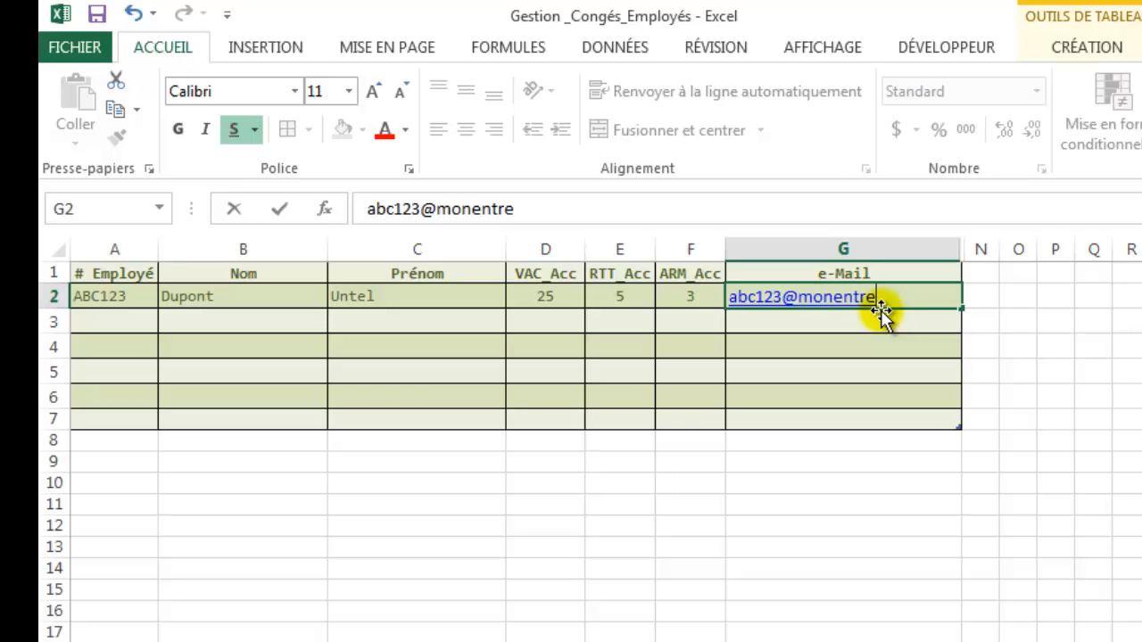
text(prise.co)
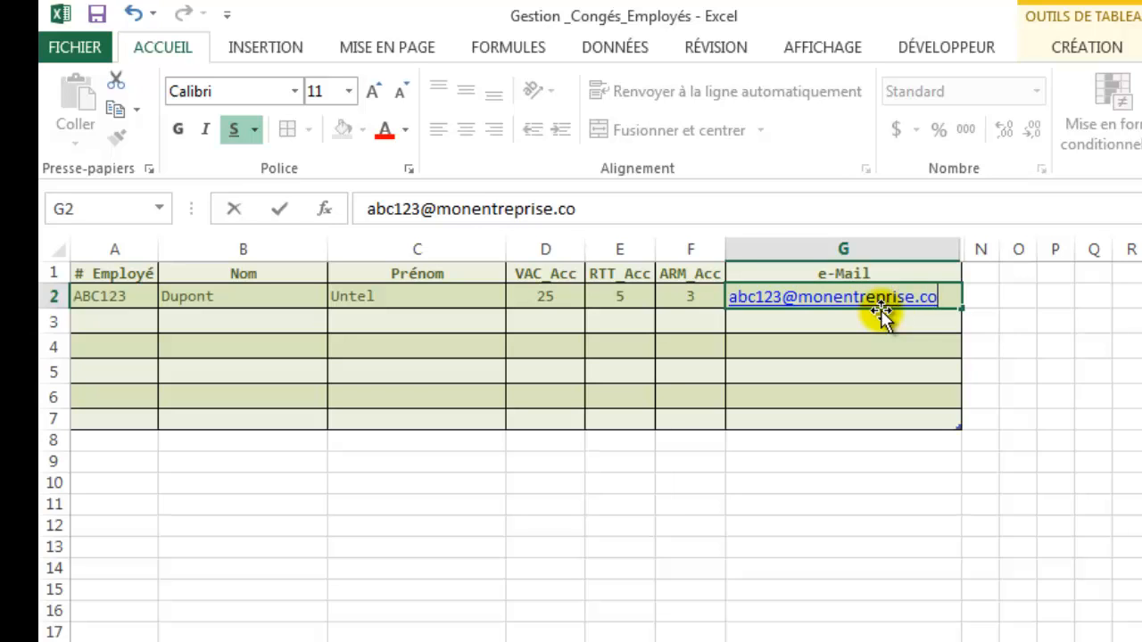
text(m)
click(740, 459)
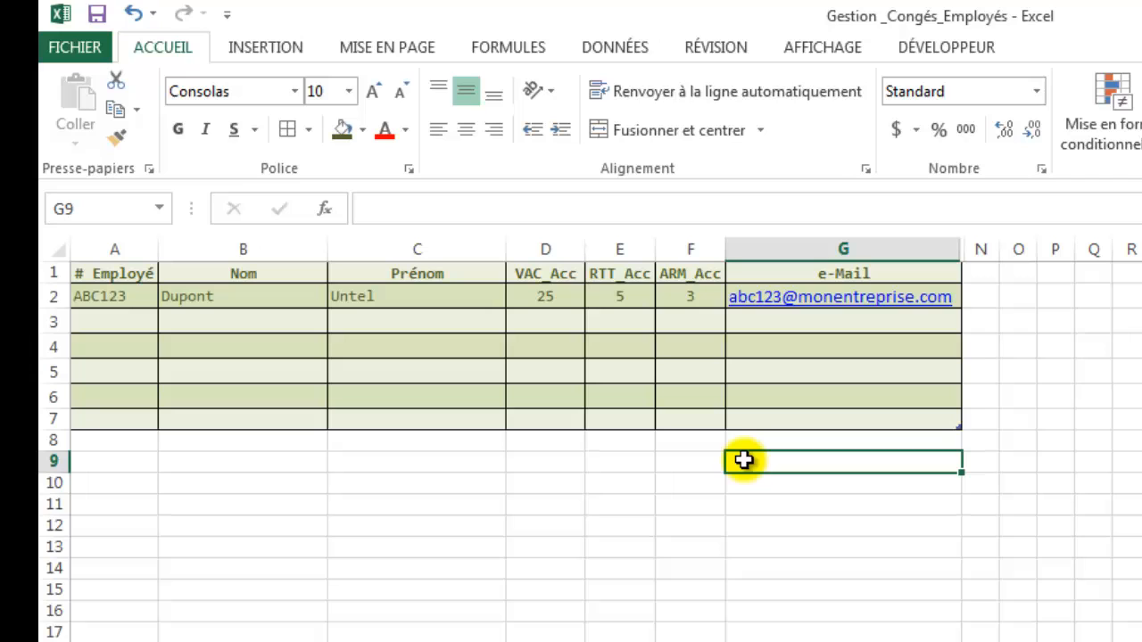
key(ctrl+s)
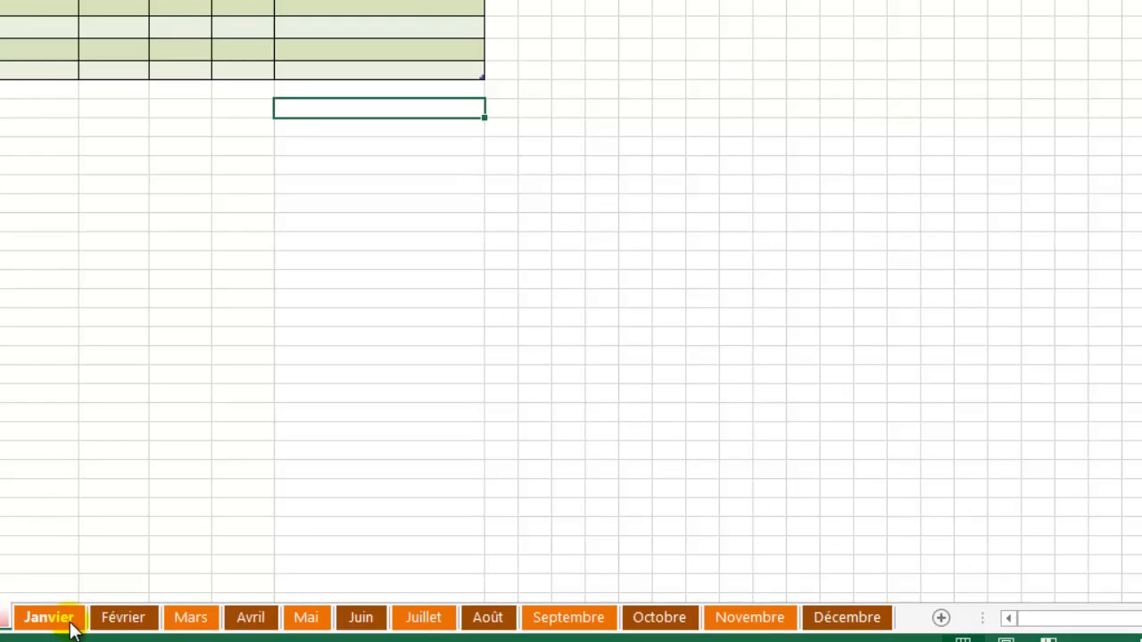
Look through the month sheets, including Décembre, and settle on the Janvier sheet.
click(183, 623)
click(855, 614)
click(167, 617)
click(65, 625)
click(870, 623)
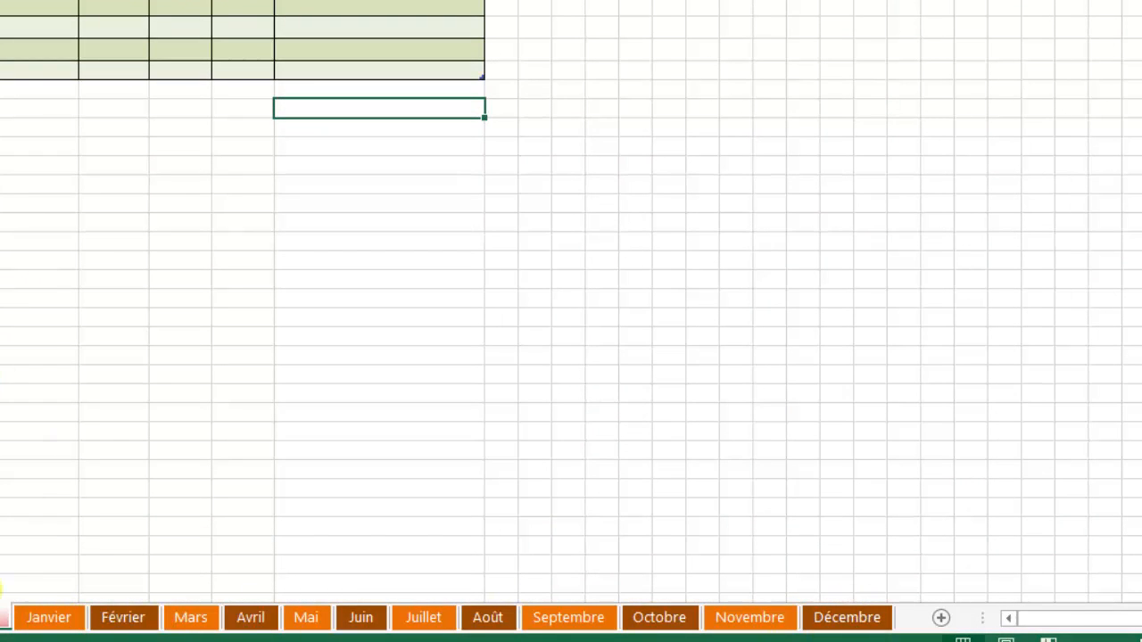
click(67, 623)
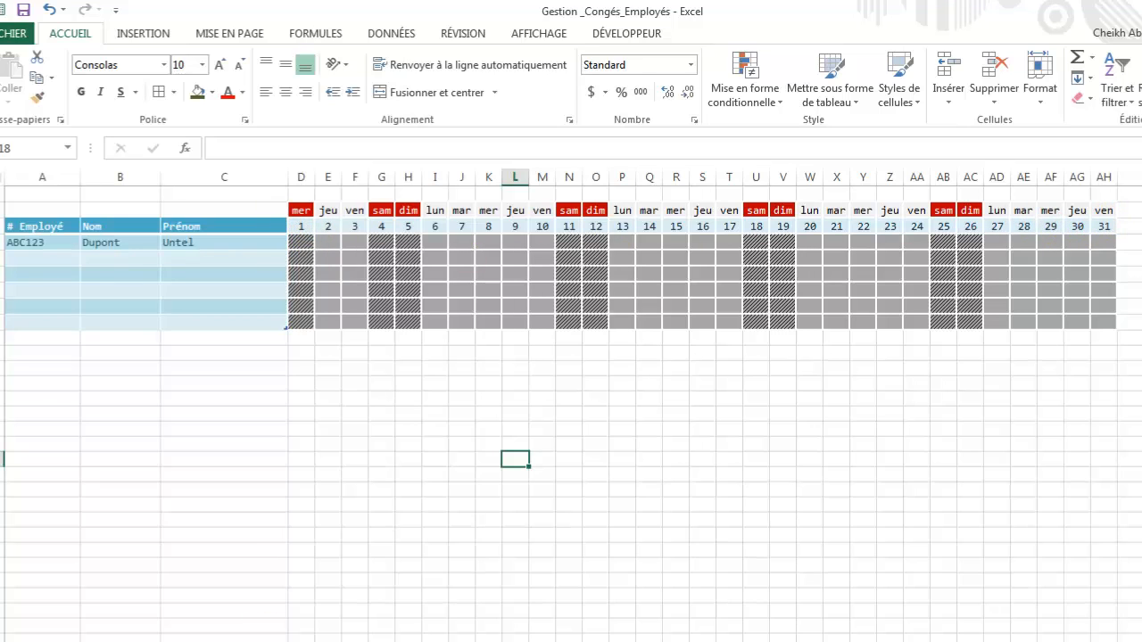
key(ctrl+Page_Down)
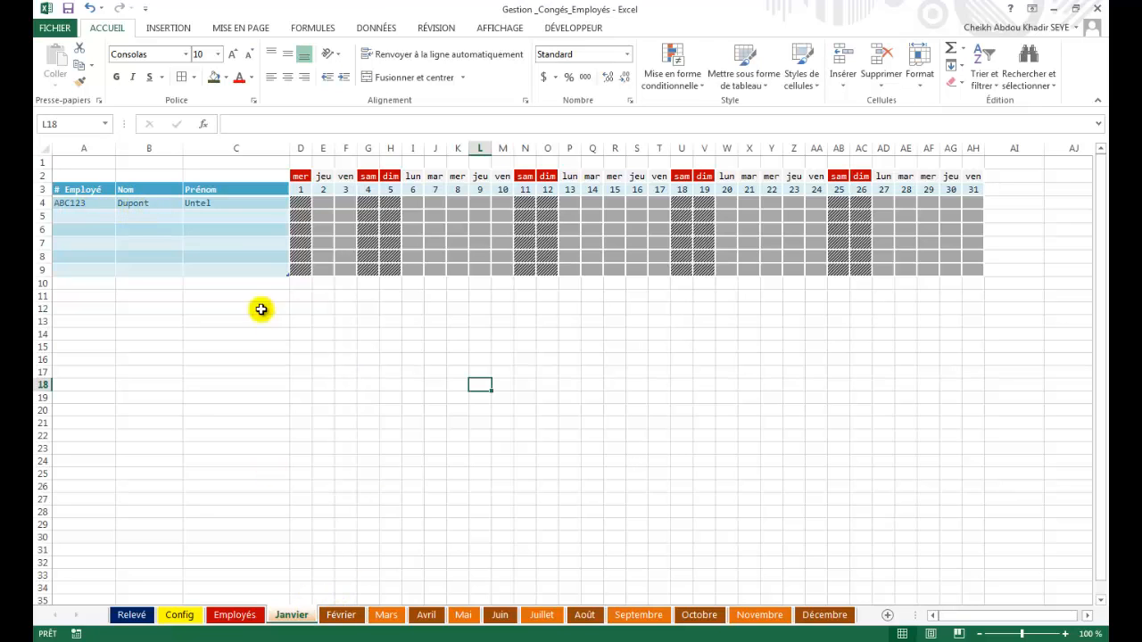
click(339, 616)
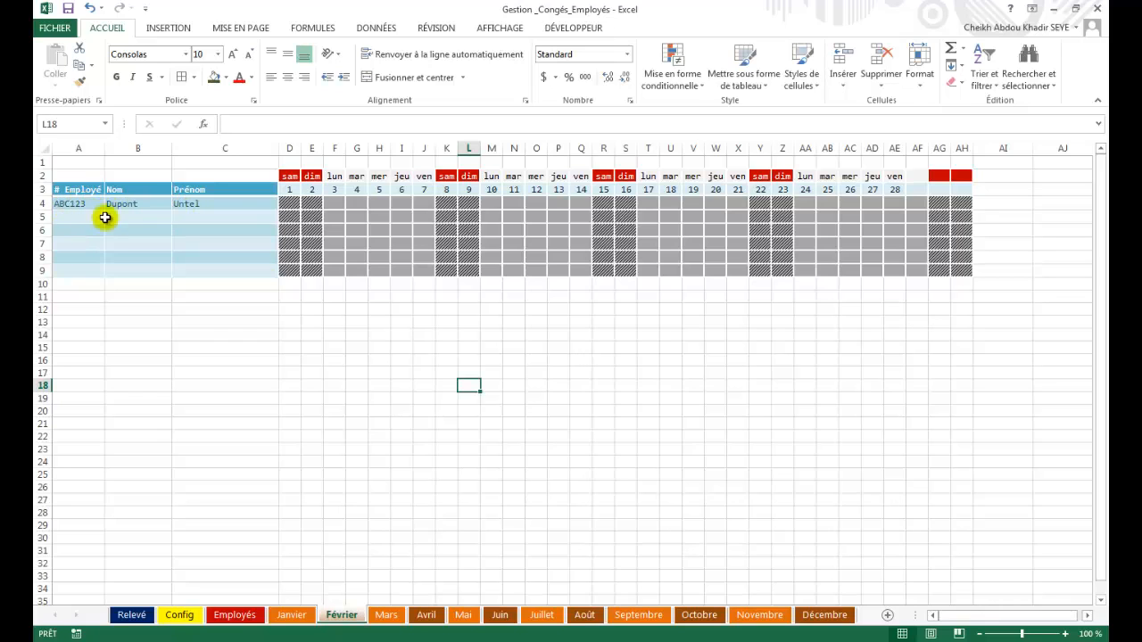
click(824, 615)
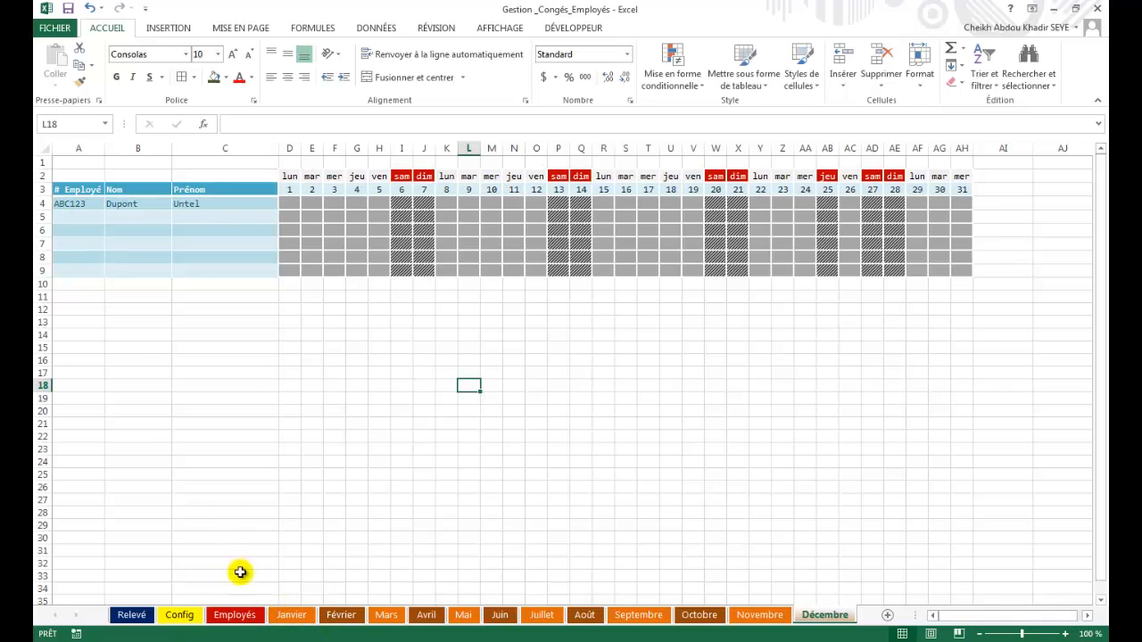
click(290, 615)
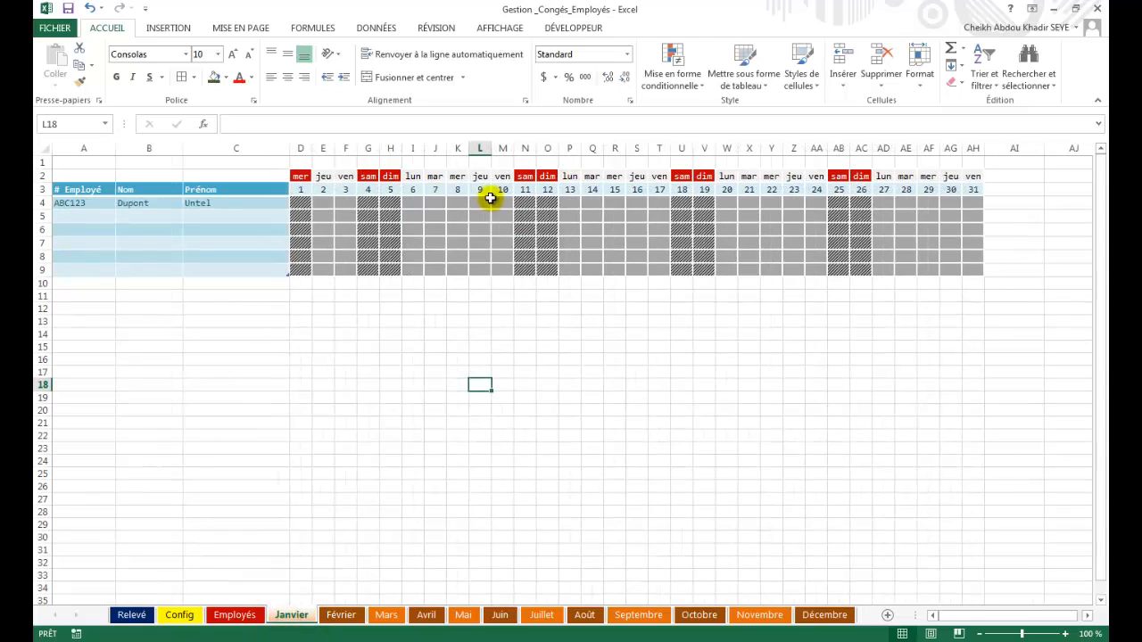
Mark the employee's 13–17 January days as VAC, then go to the Février sheet.
click(569, 205)
click(587, 204)
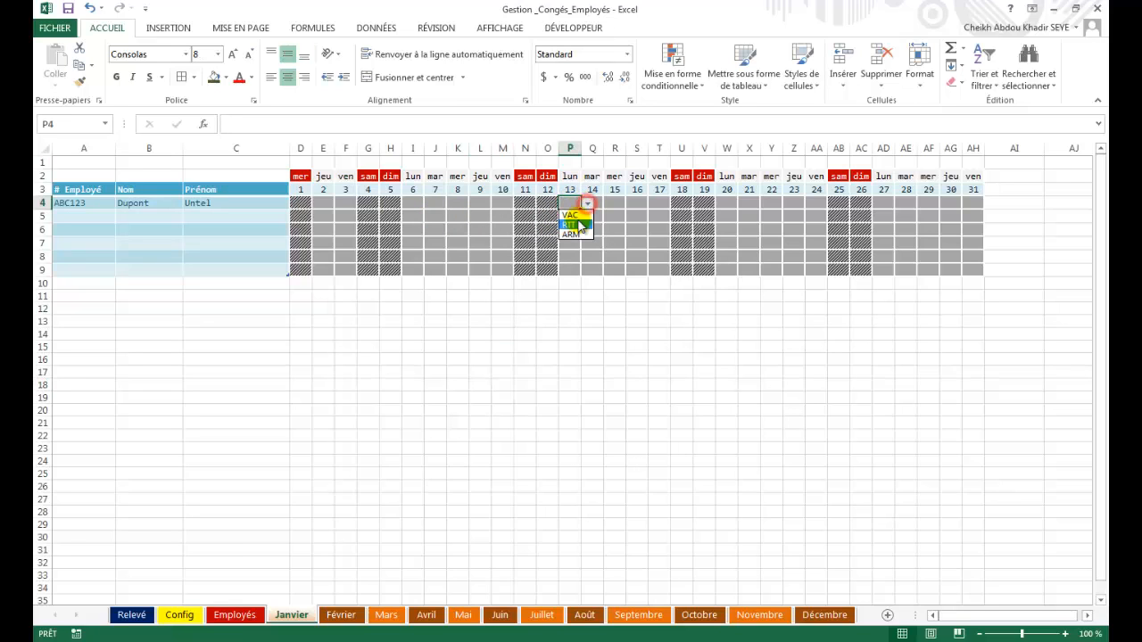
click(573, 171)
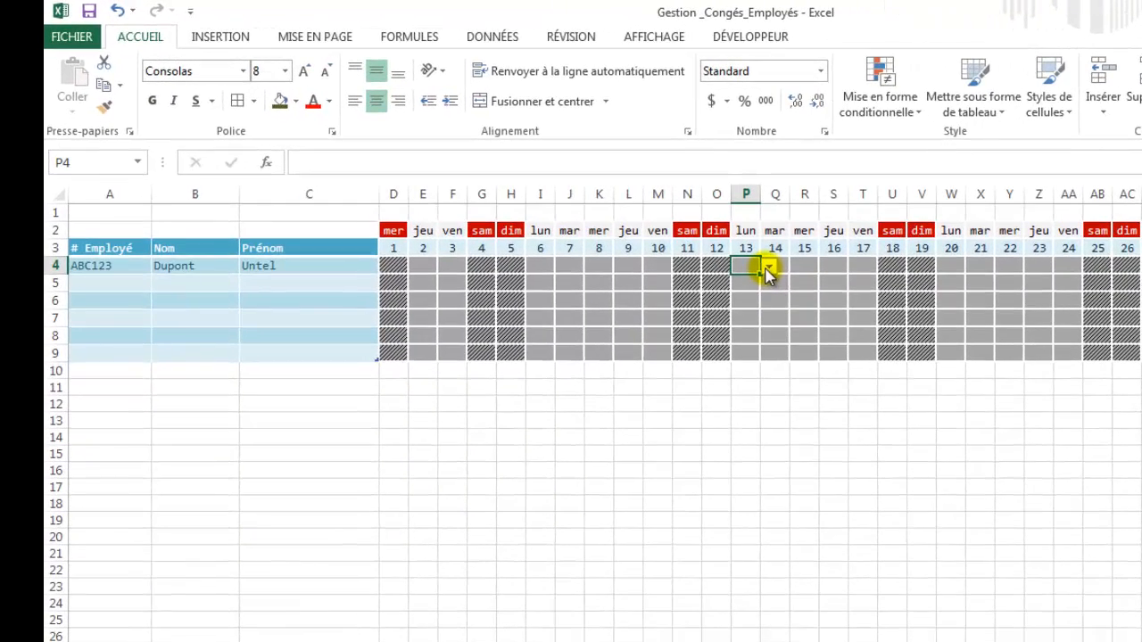
click(587, 204)
key(Escape)
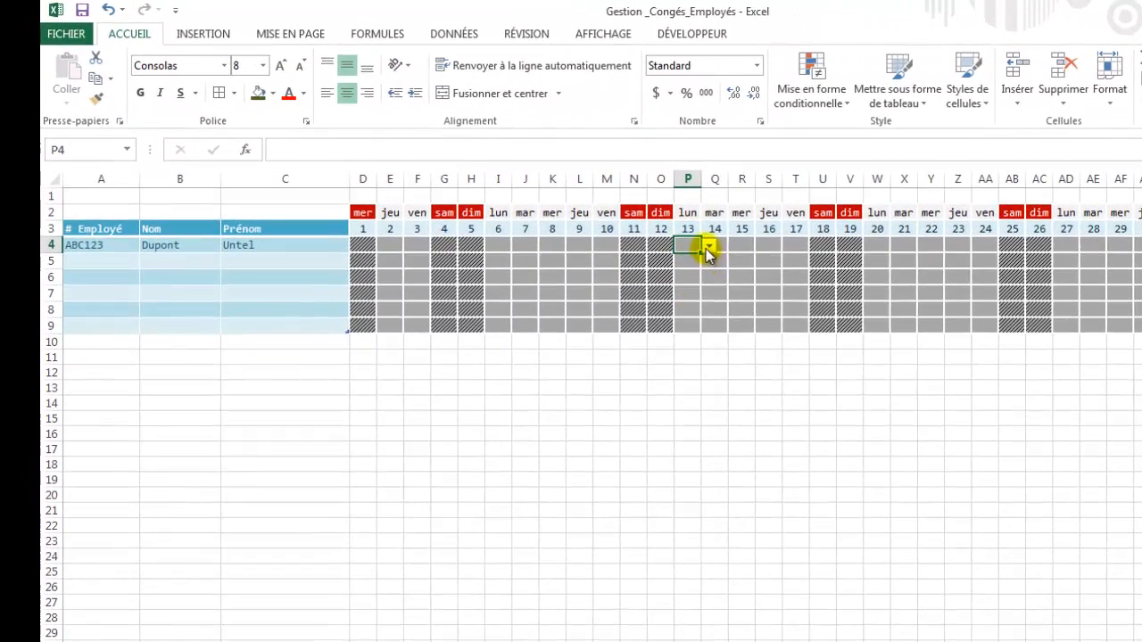
click(653, 226)
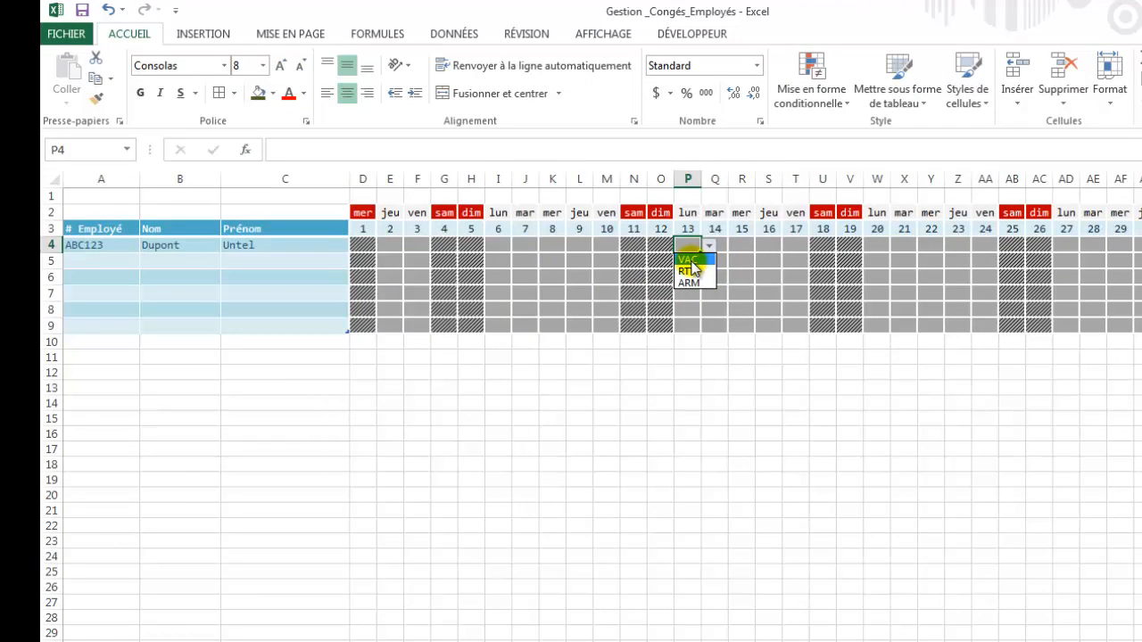
click(689, 259)
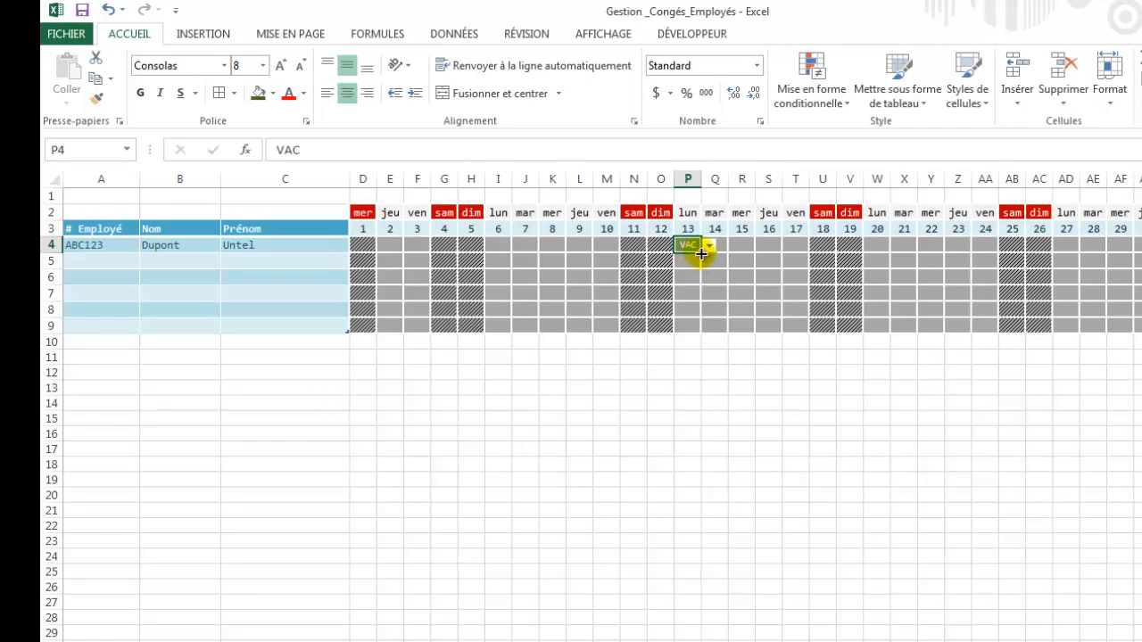
drag(702, 254, 799, 256)
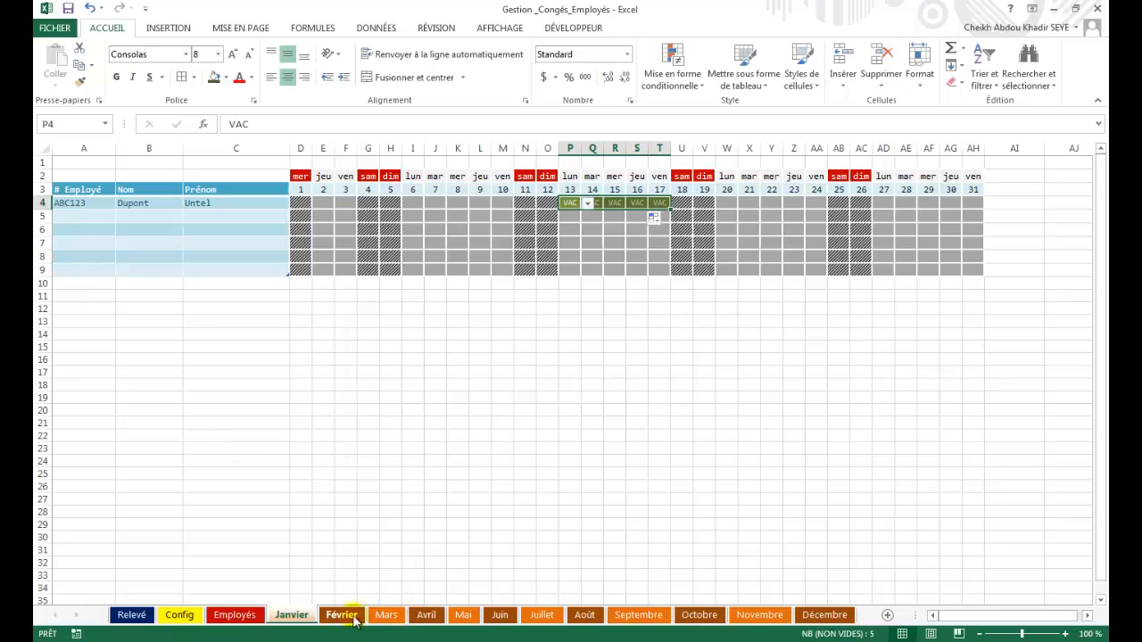
click(354, 620)
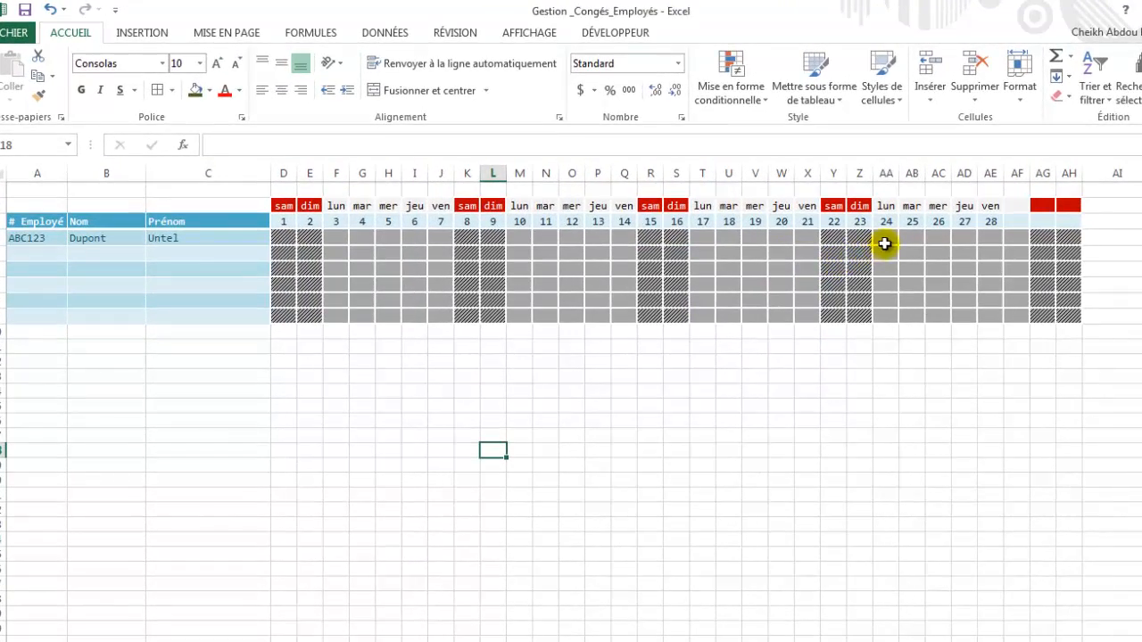
Set the employee's 24–28 February days to VAC.
click(886, 241)
click(905, 237)
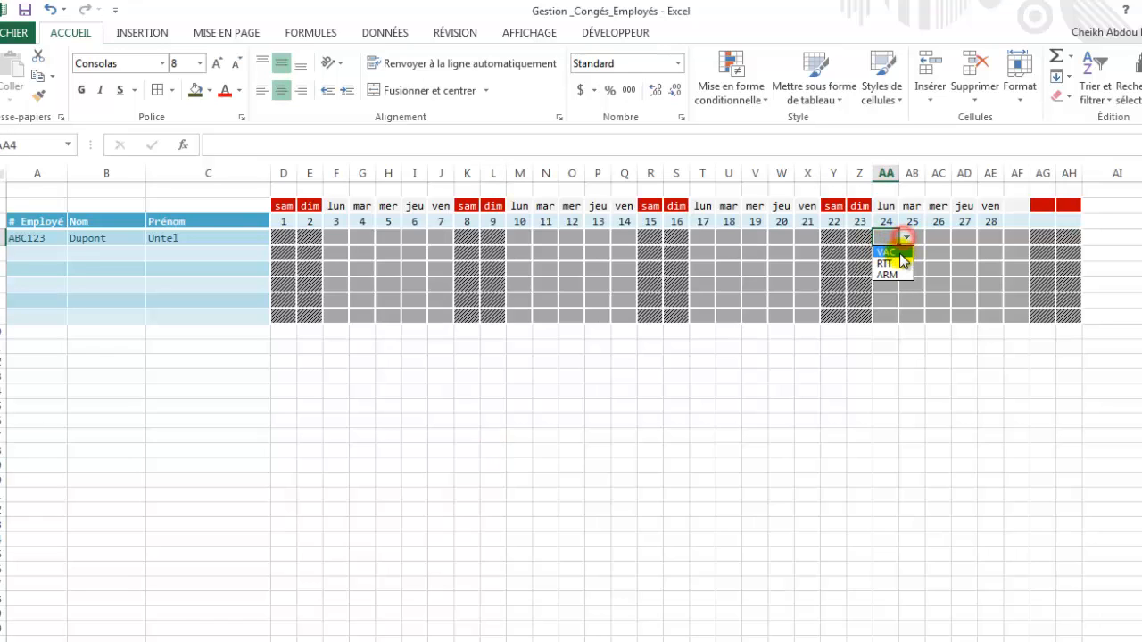
click(885, 254)
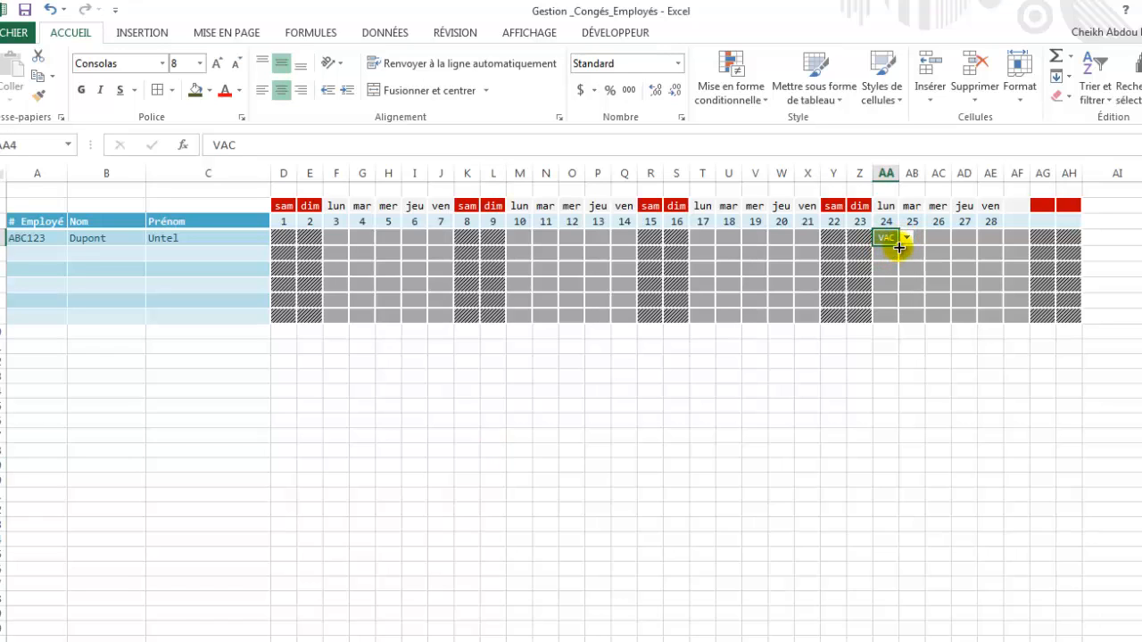
drag(900, 248, 995, 245)
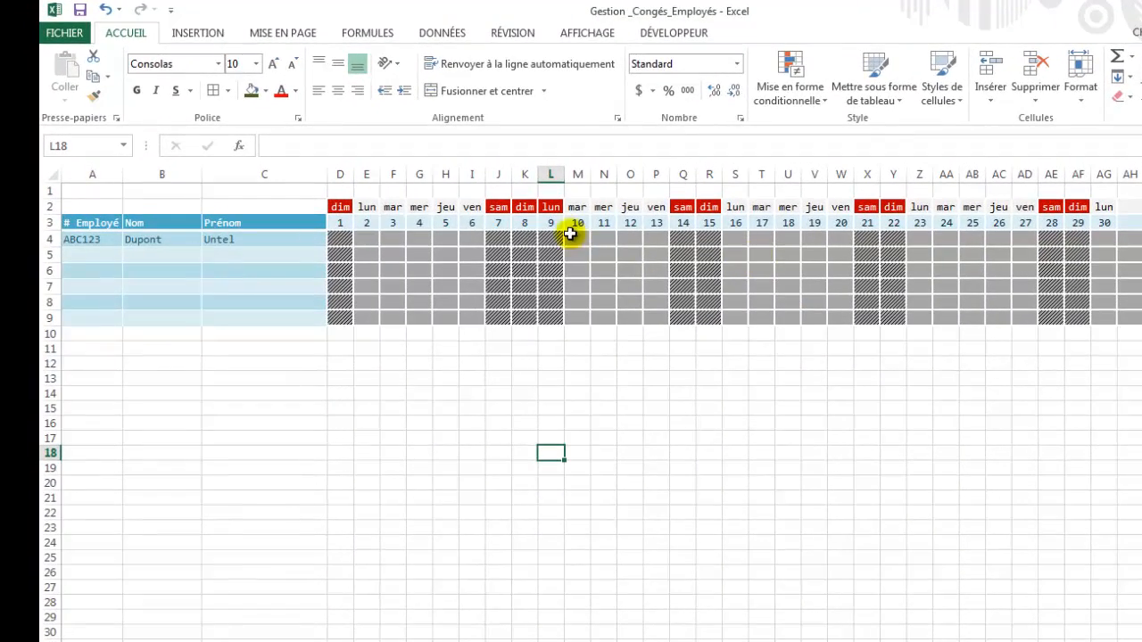
Set the employee's days 10–13 to VAC on the Juin sheet.
click(575, 238)
click(597, 239)
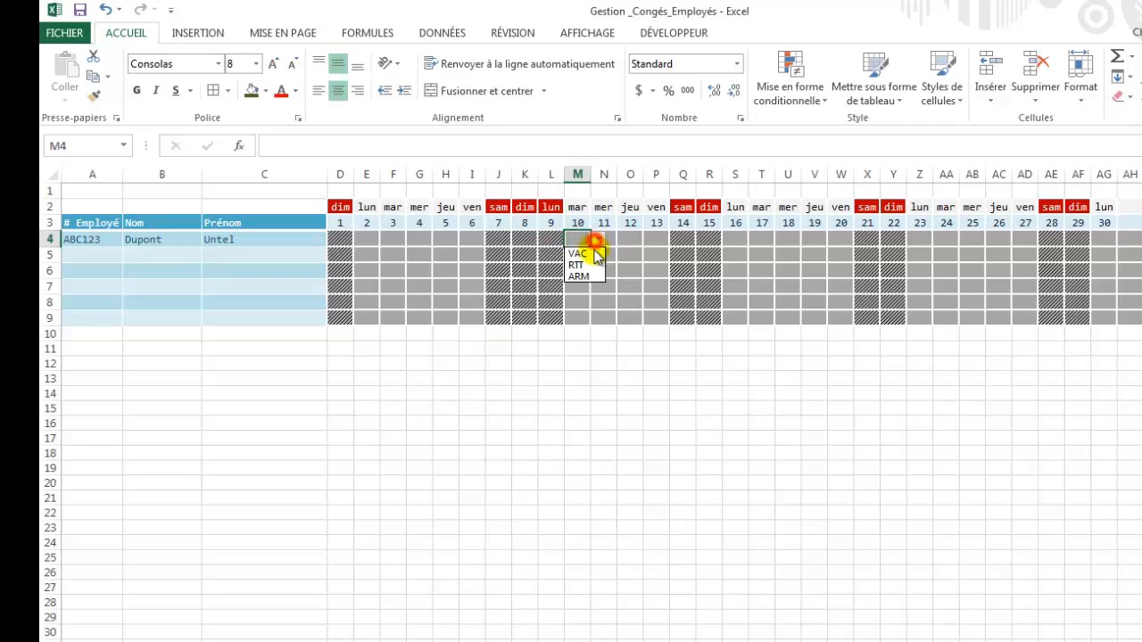
click(582, 253)
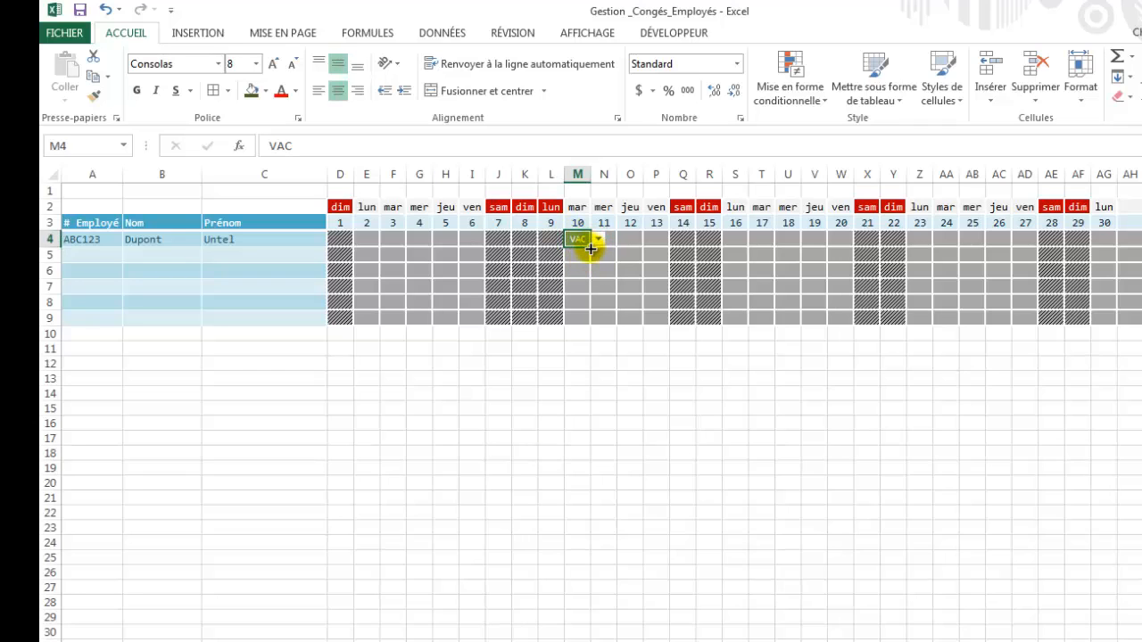
drag(596, 249, 656, 247)
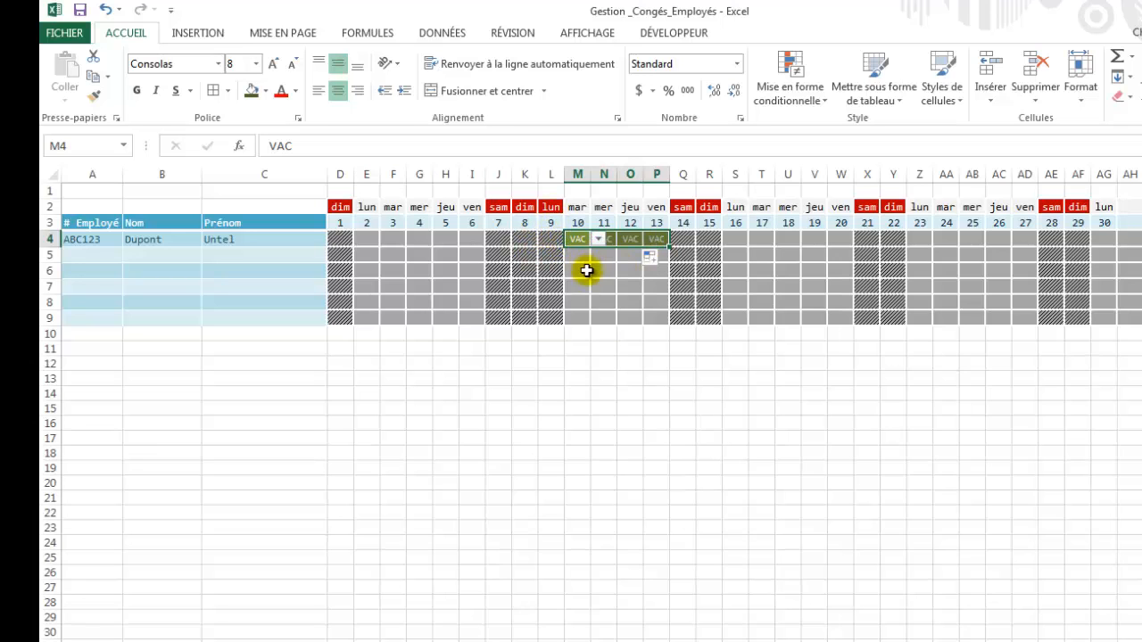
click(587, 270)
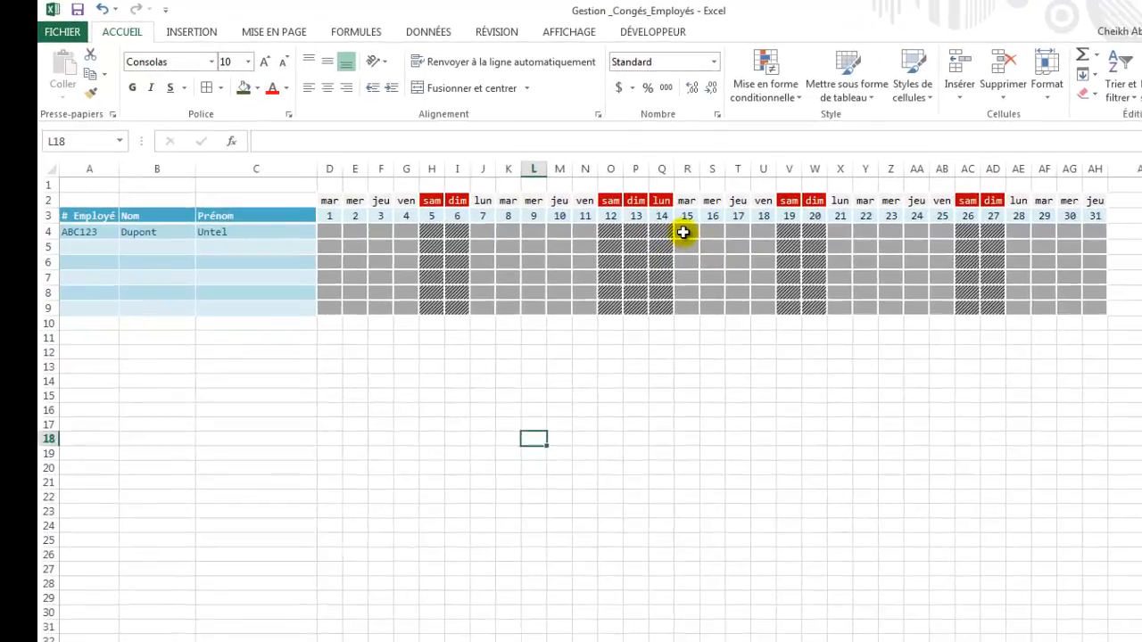
Mark the employee's 15–18 July days as RTT.
click(602, 204)
click(782, 257)
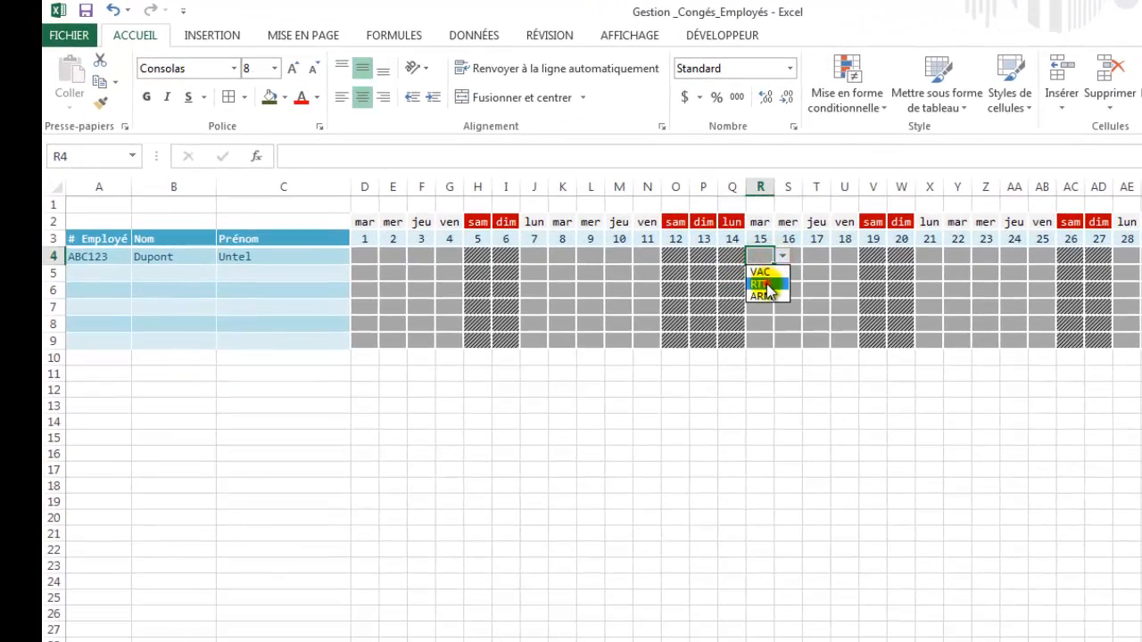
click(765, 287)
drag(776, 267, 843, 278)
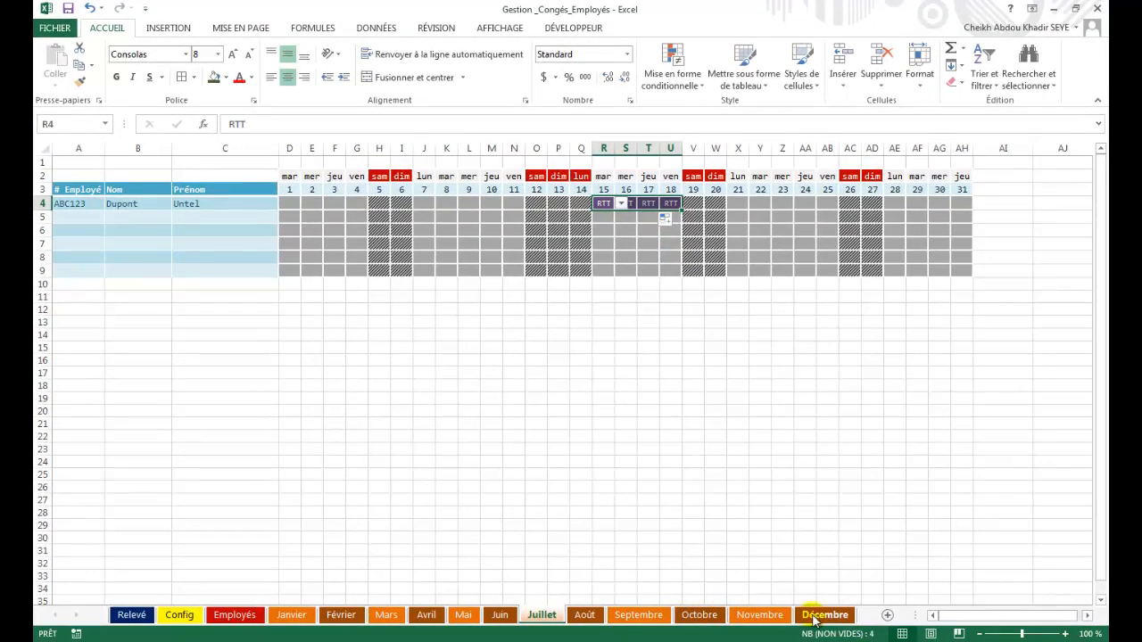
On Décembre, set 26 December to ARM and 29–31 December to VAC.
click(819, 615)
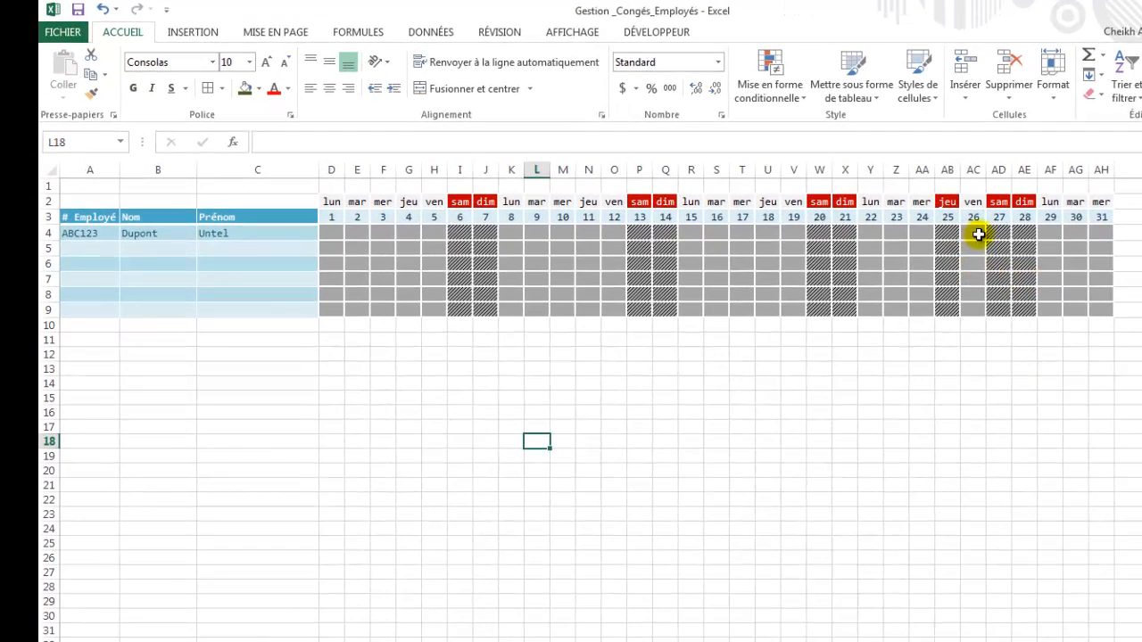
click(979, 234)
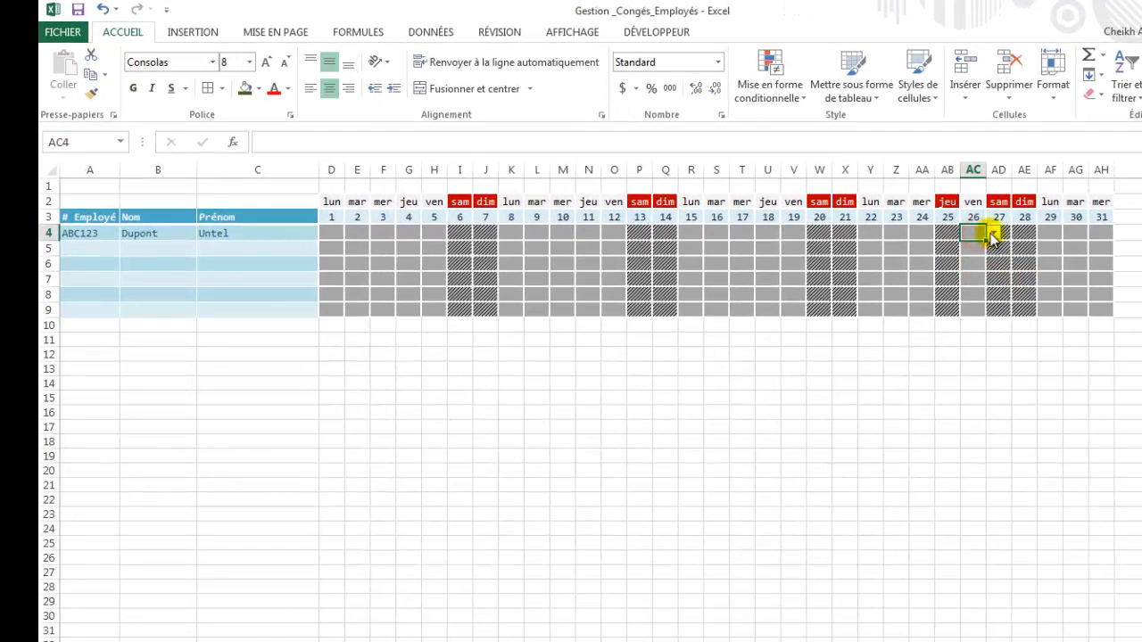
click(993, 233)
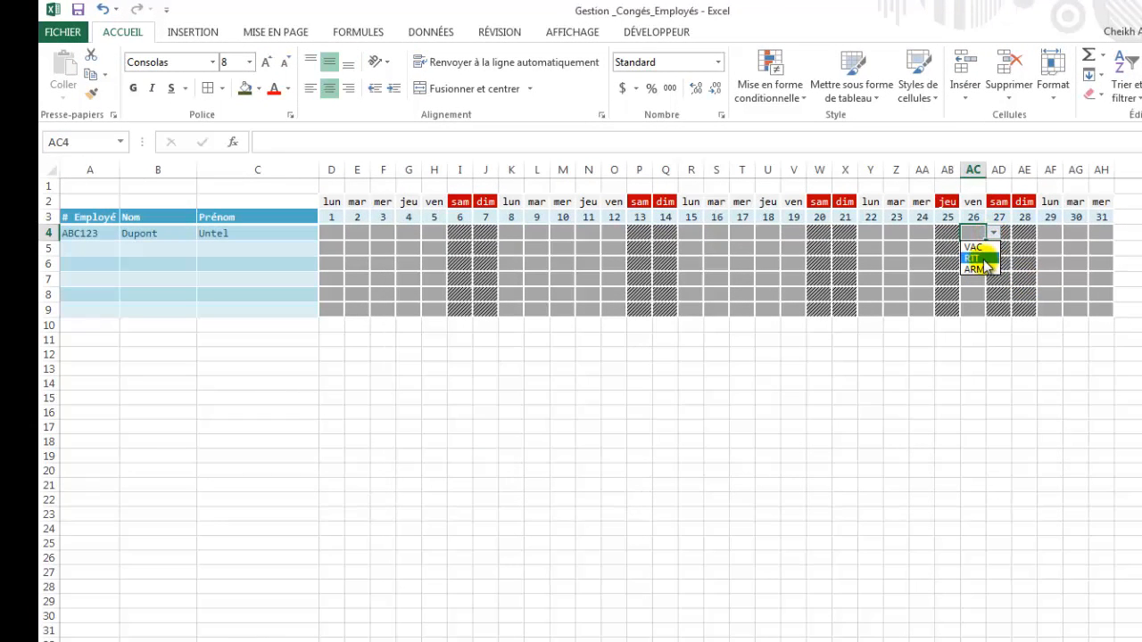
click(984, 268)
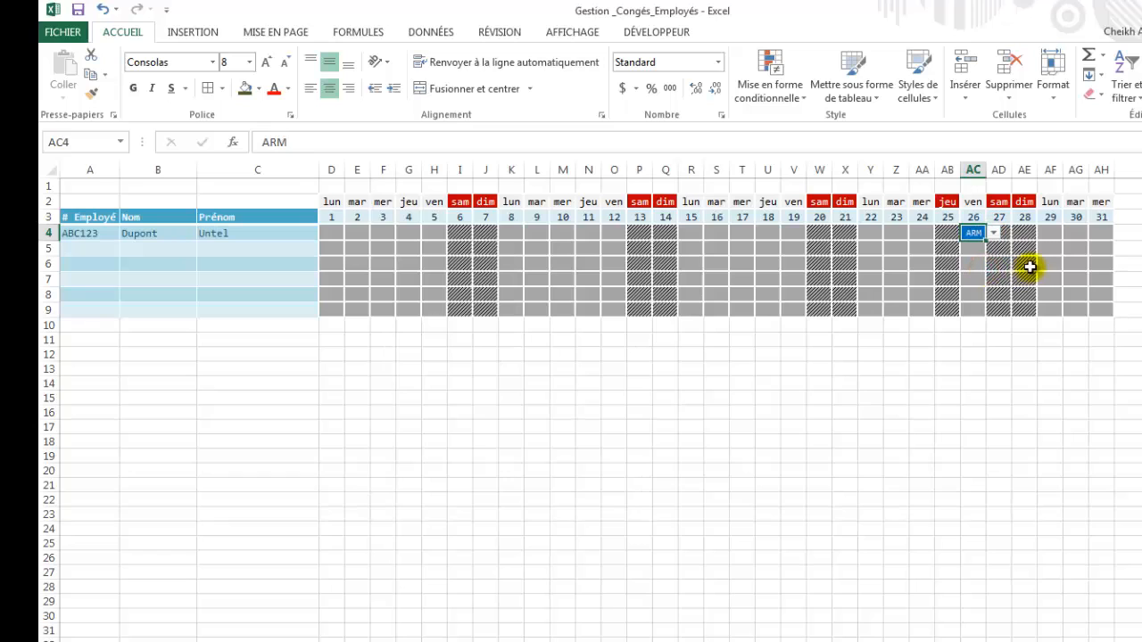
click(1048, 231)
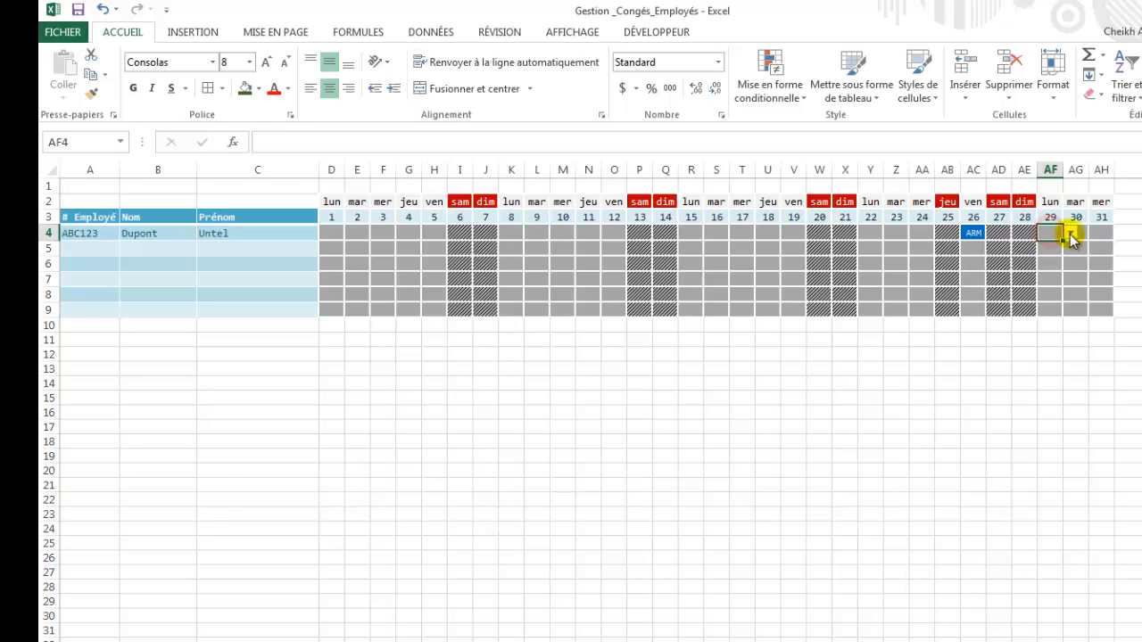
click(1070, 233)
click(1052, 247)
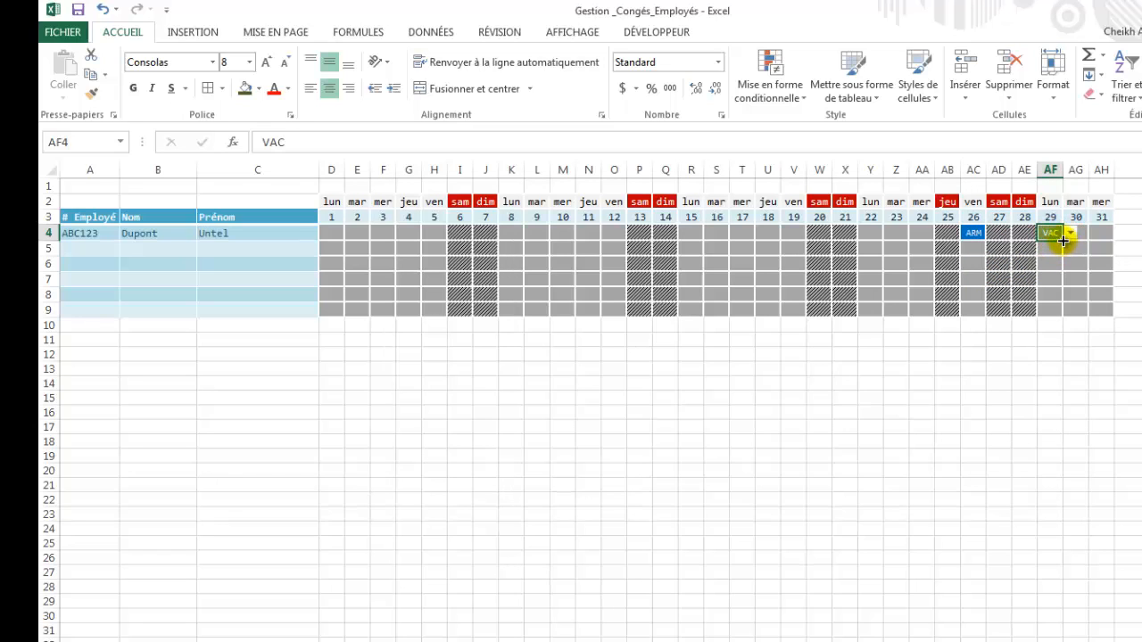
drag(1063, 240, 1101, 238)
click(1074, 266)
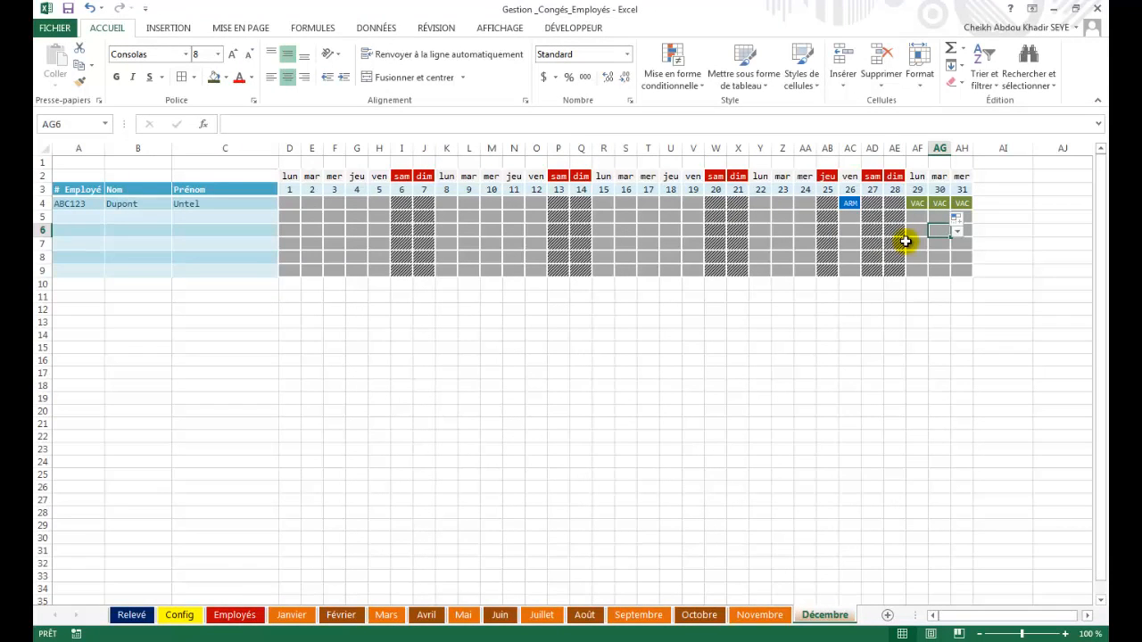
key(ctrl+s)
click(132, 615)
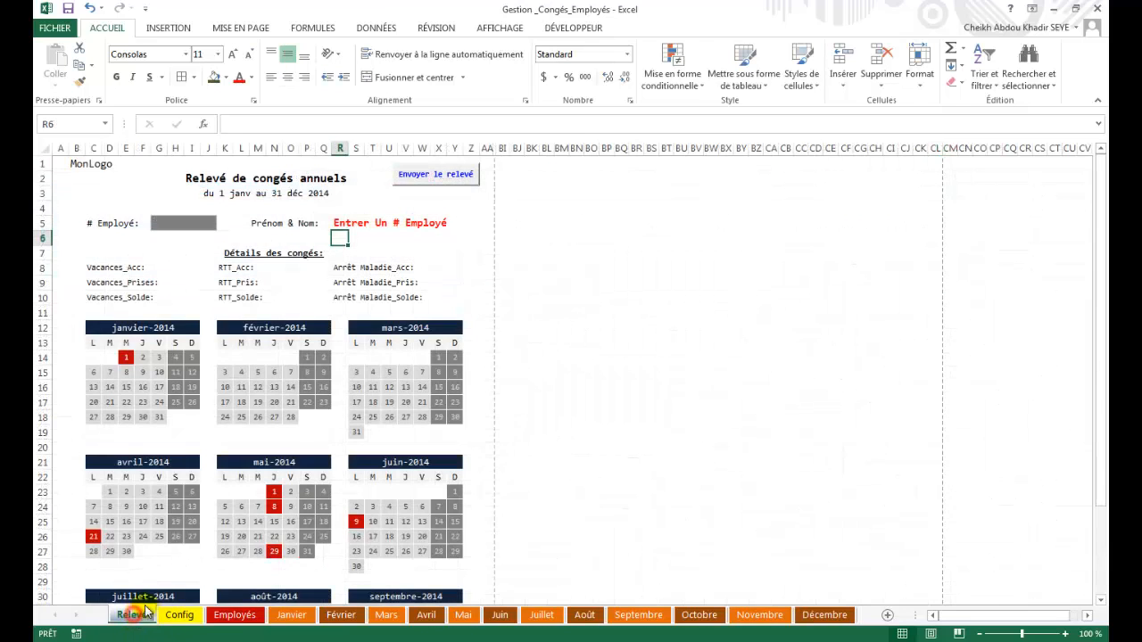
scroll(213, 426, down, 3)
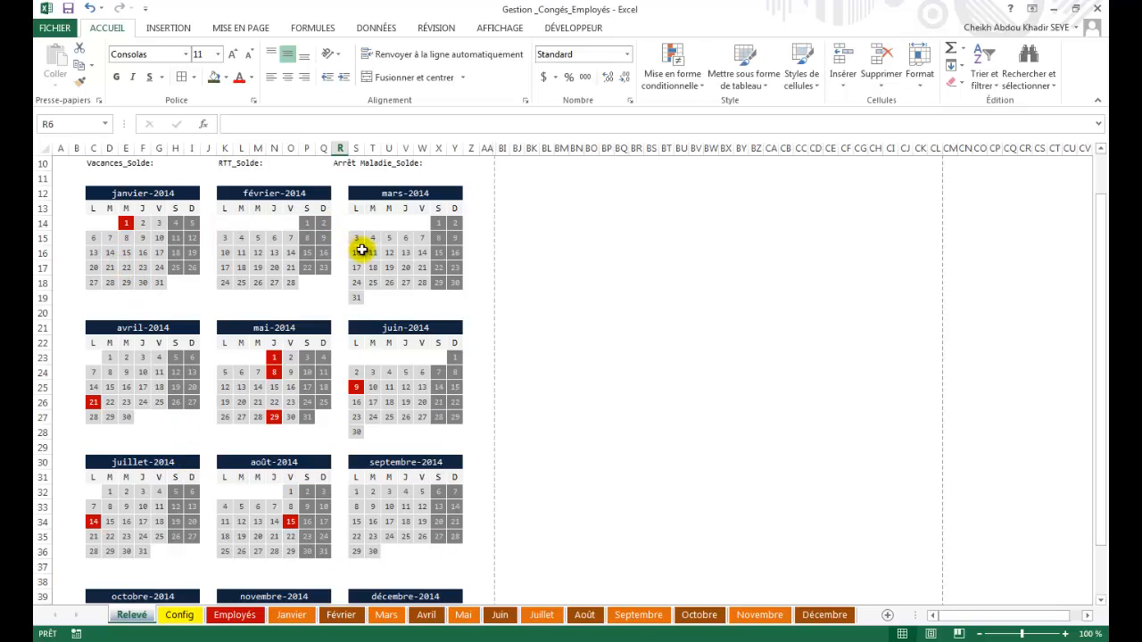
scroll(281, 535, down, 4)
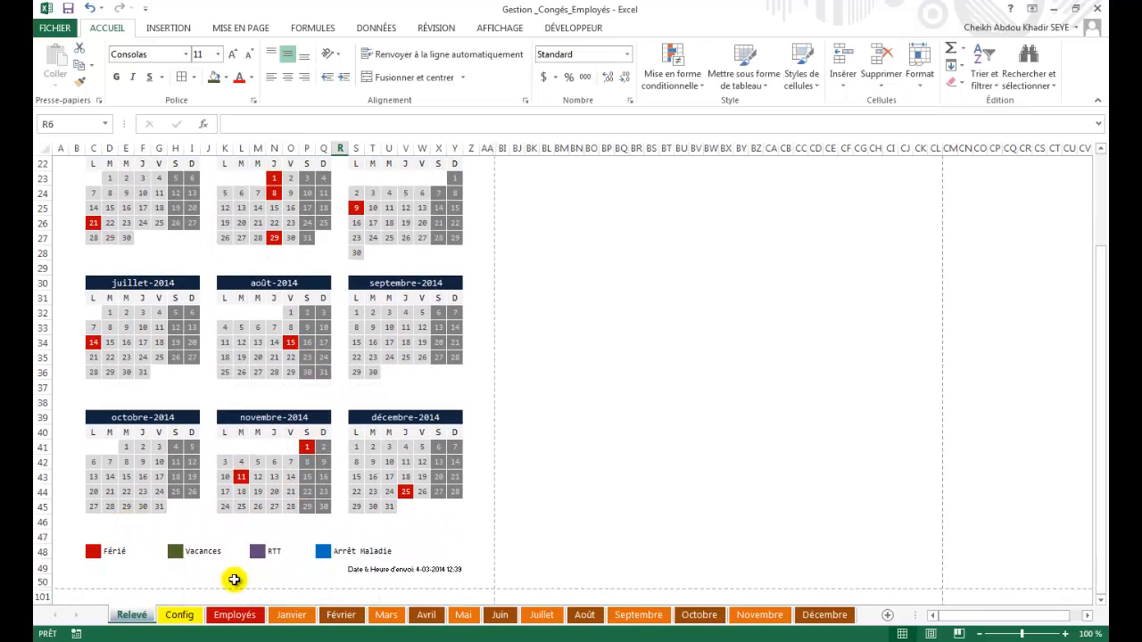
scroll(330, 498, up, 3)
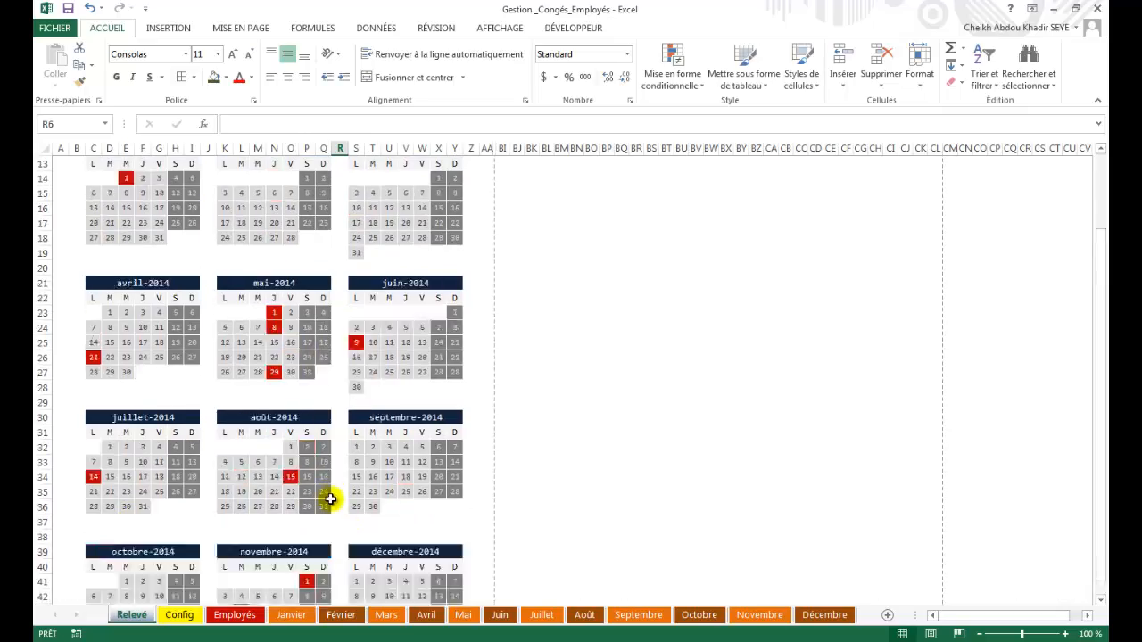
scroll(330, 498, up, 4)
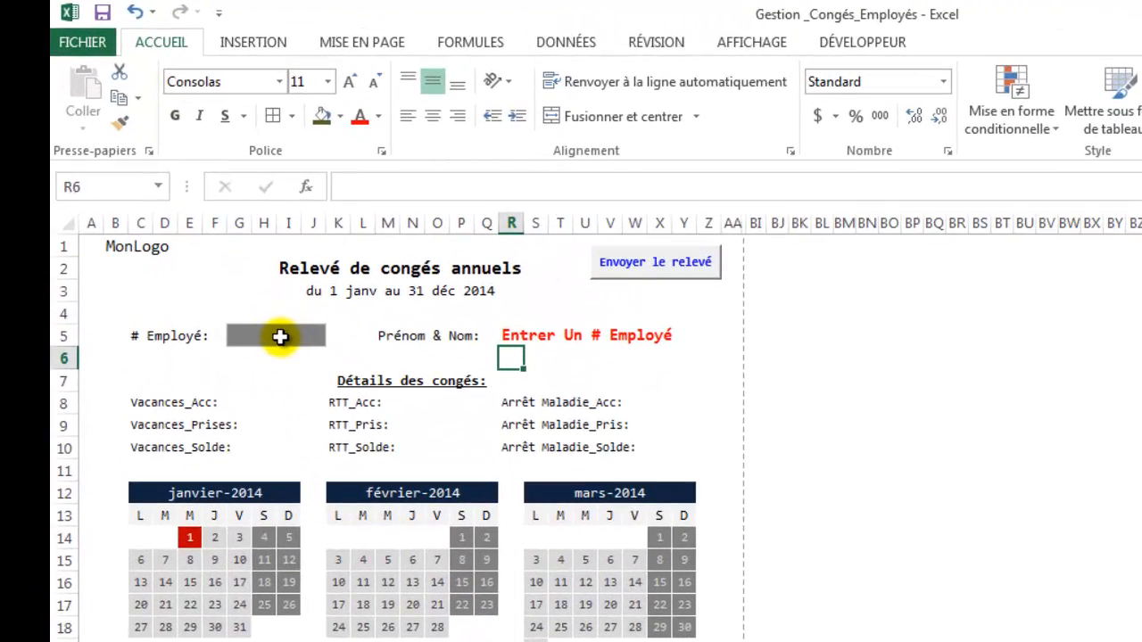
Enter the employee number in # Employé and review the statement showing VAC 17/25, RTT 4/5, ARM 1/3.
click(278, 338)
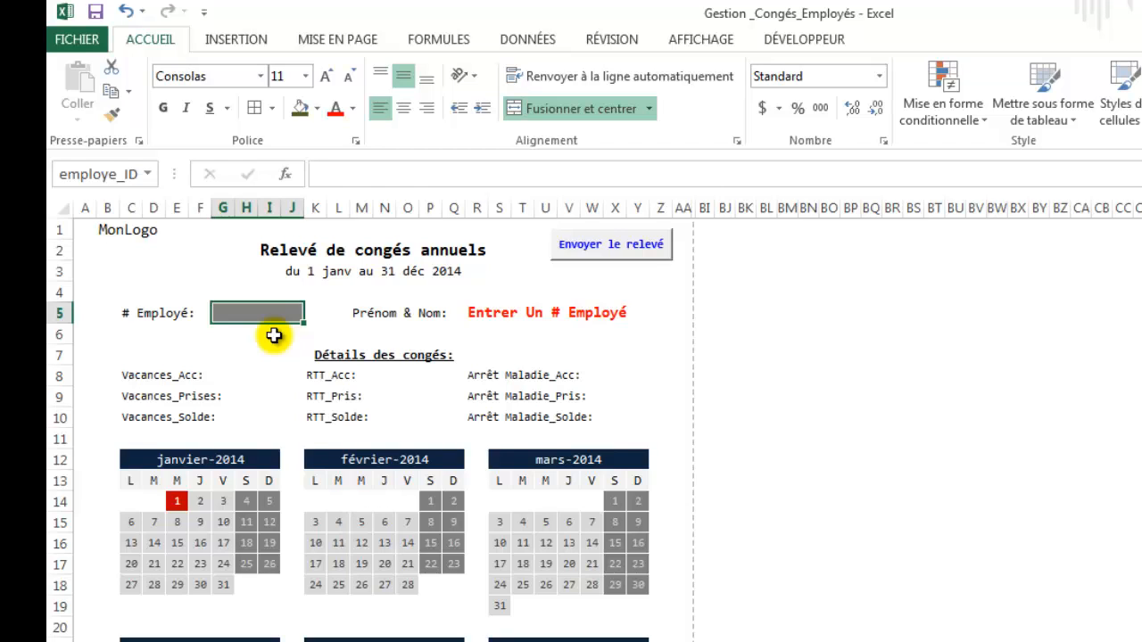
text(abc123)
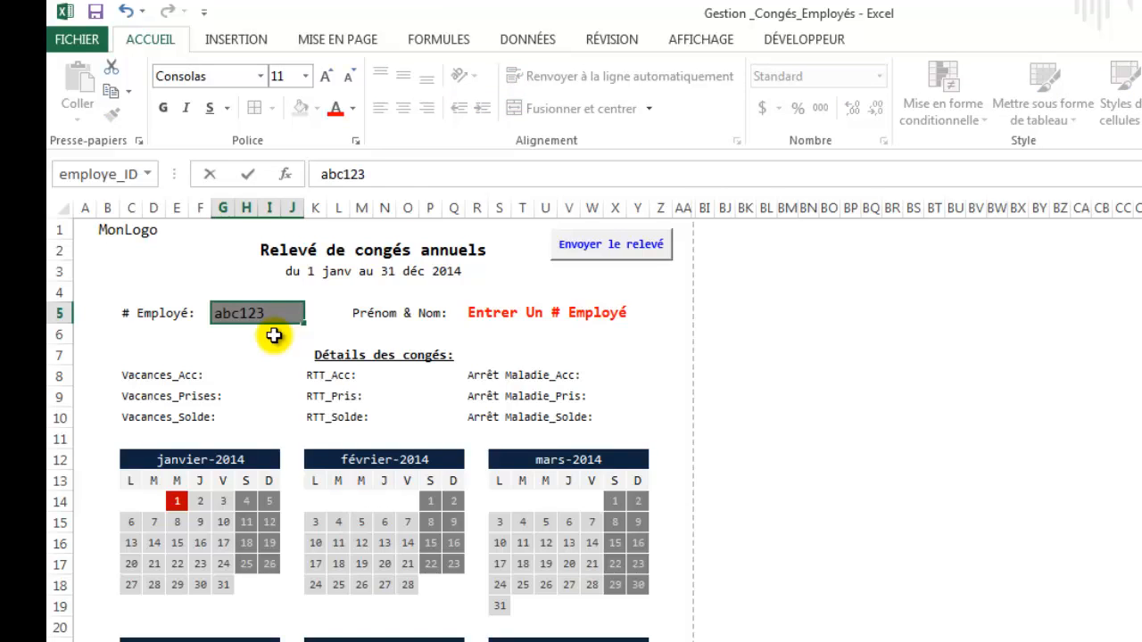
key(Return)
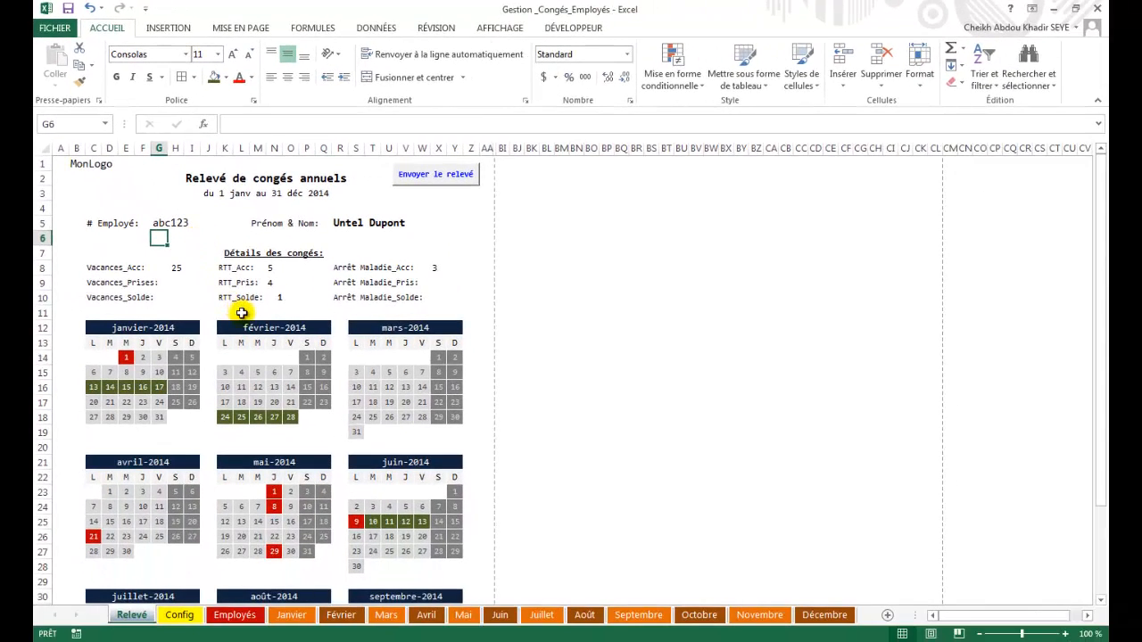
scroll(242, 318, down, 2)
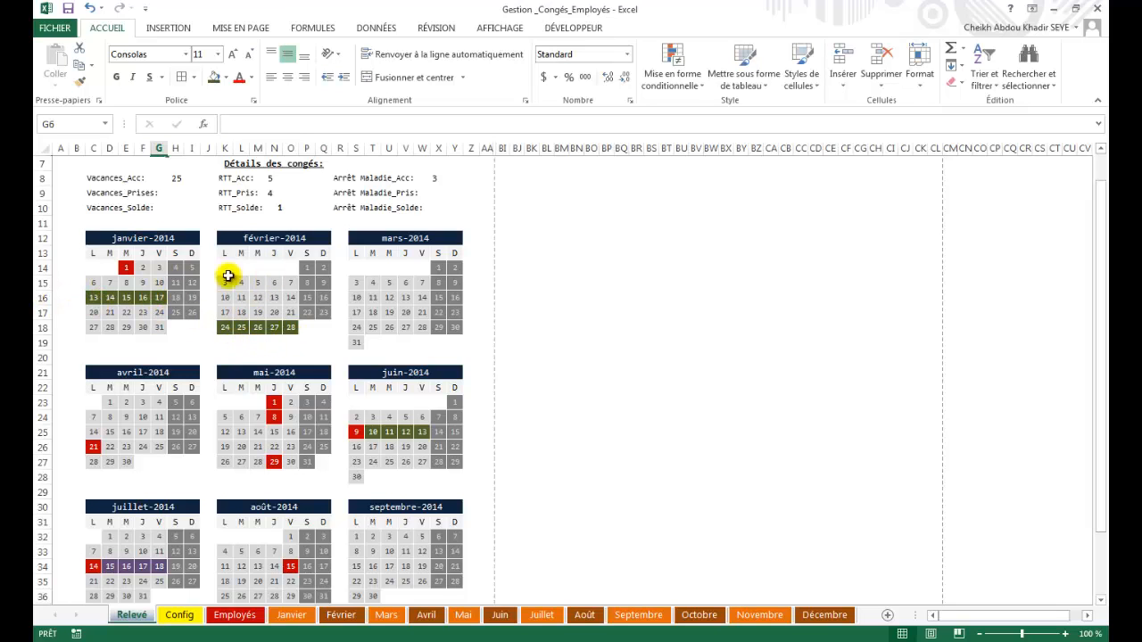
scroll(411, 424, down, 2)
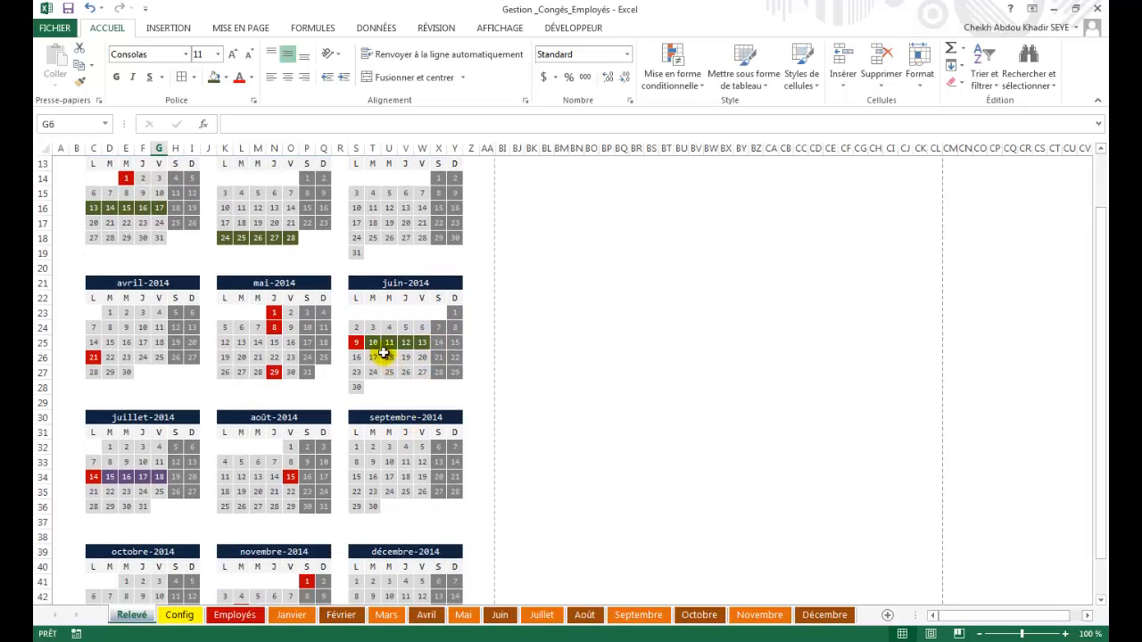
scroll(380, 401, down, 2)
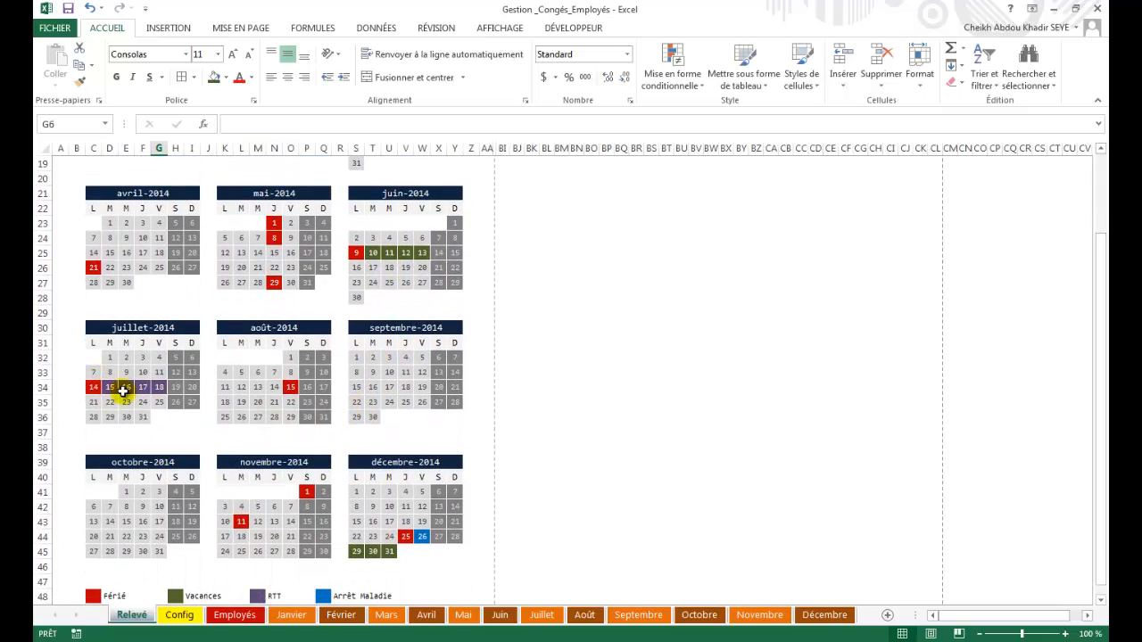
scroll(425, 431, down, 2)
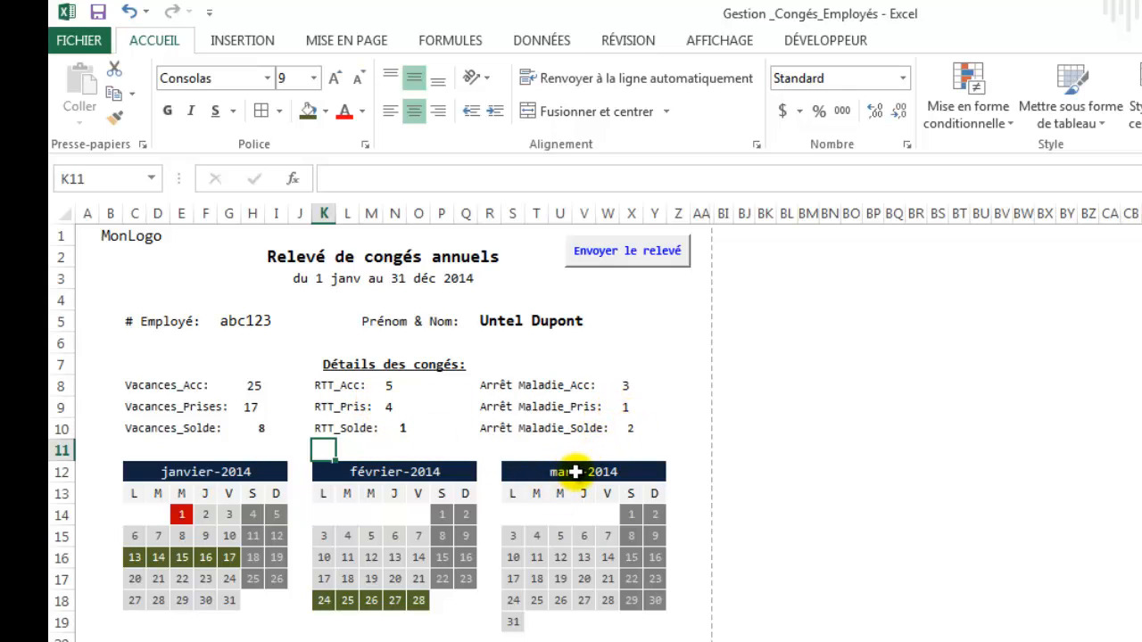
scroll(544, 514, down, 7)
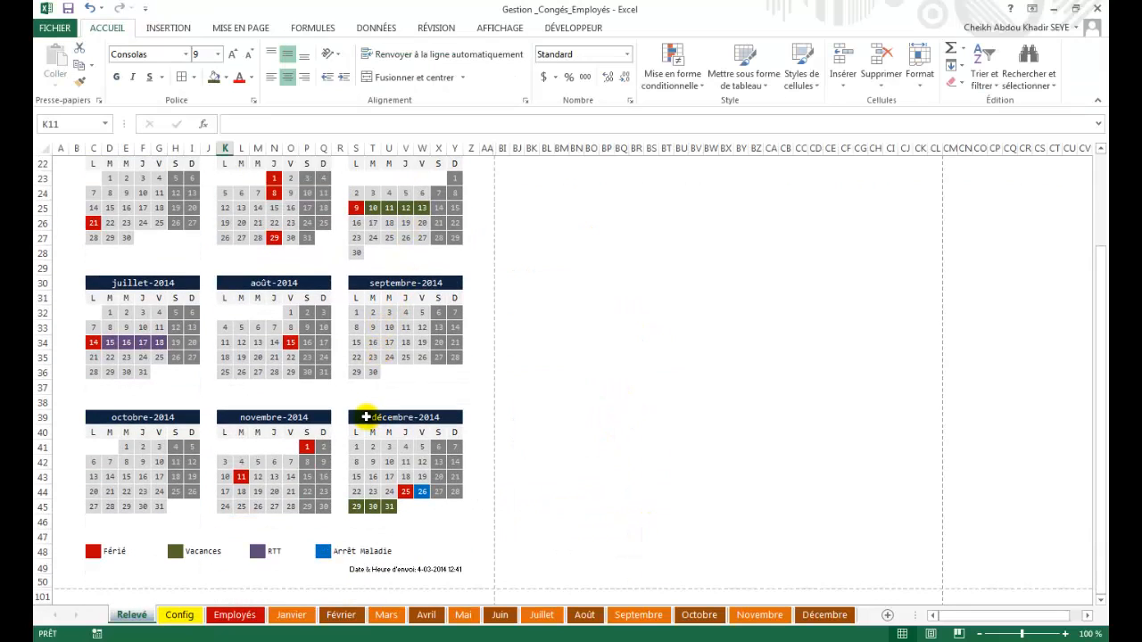
scroll(366, 418, up, 7)
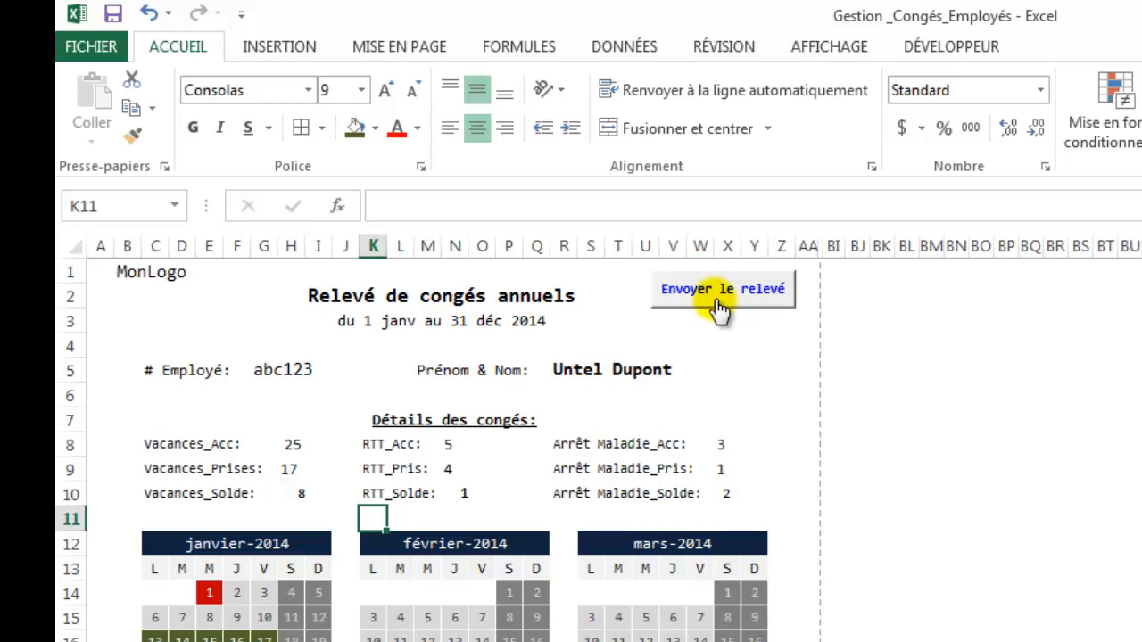
Export the statement via Envoyer le relevé as a PDF named 'Releve'.
click(718, 303)
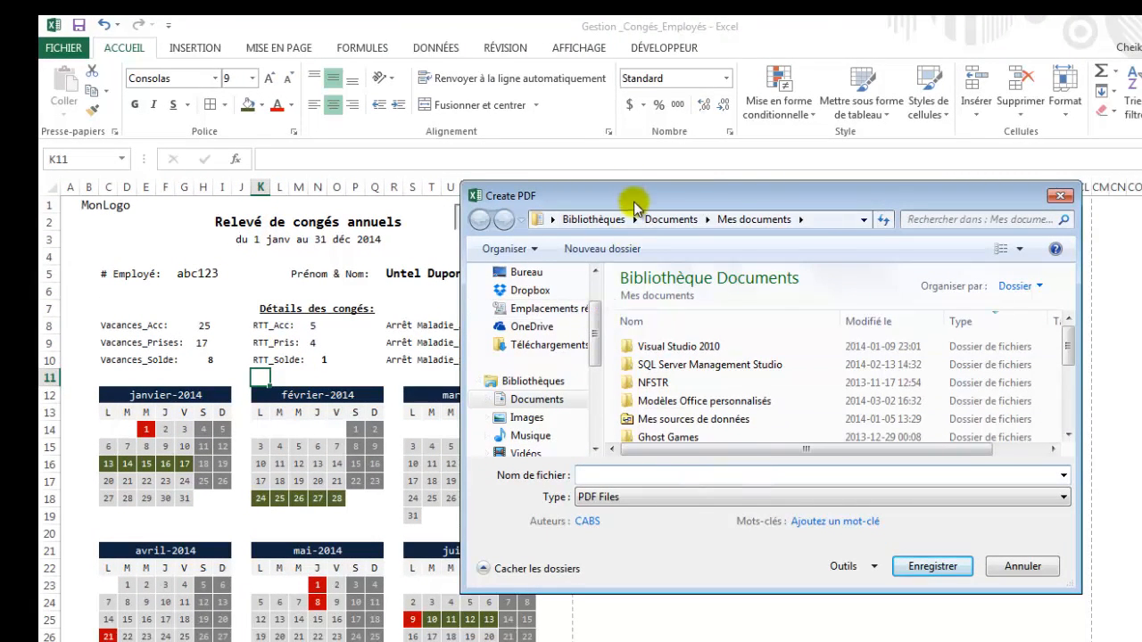
click(595, 476)
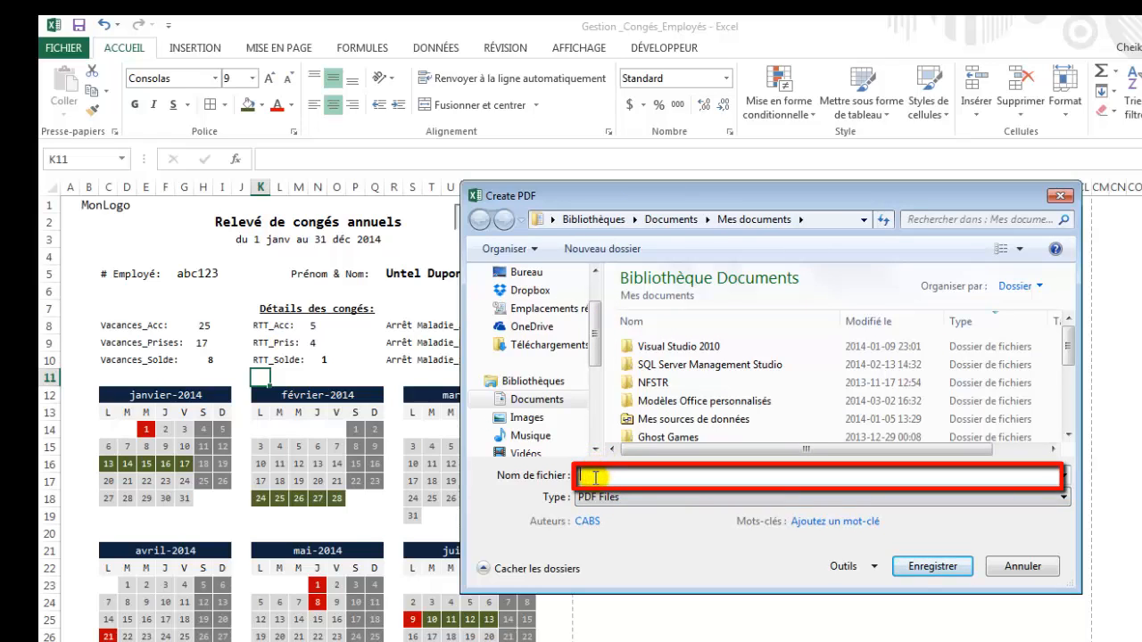
text(R)
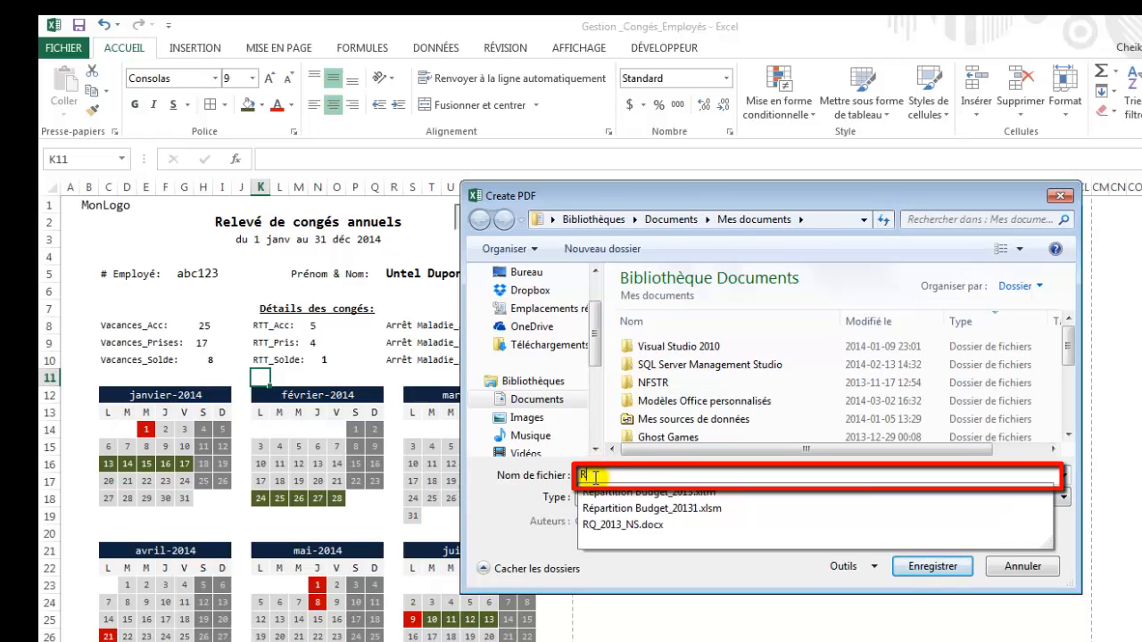
text(eleve Dupont_Untel)
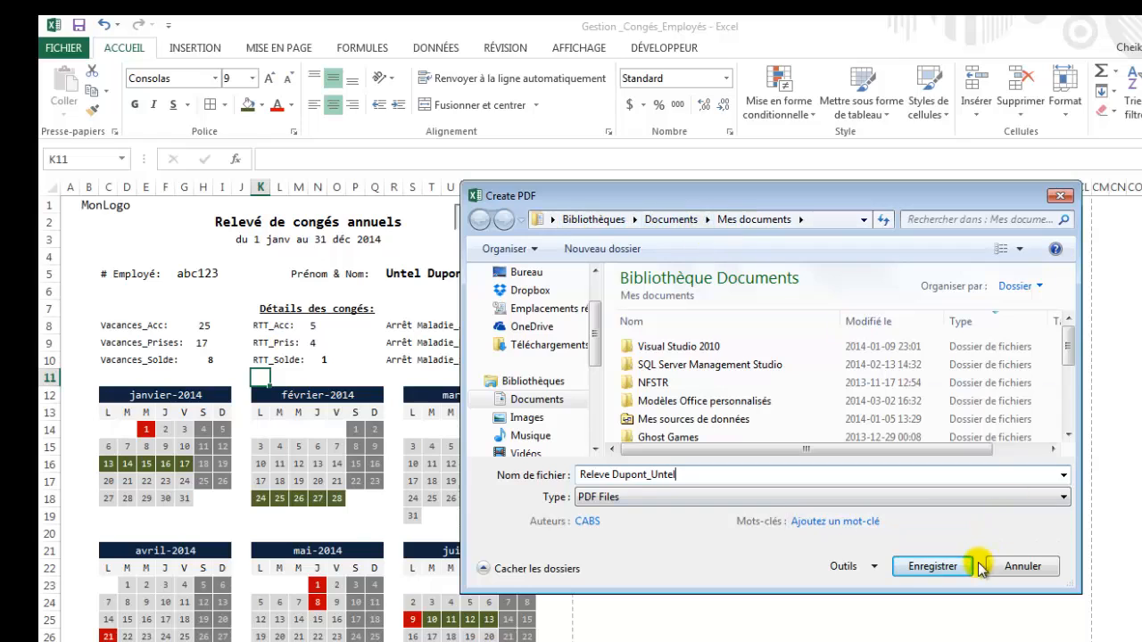
click(935, 571)
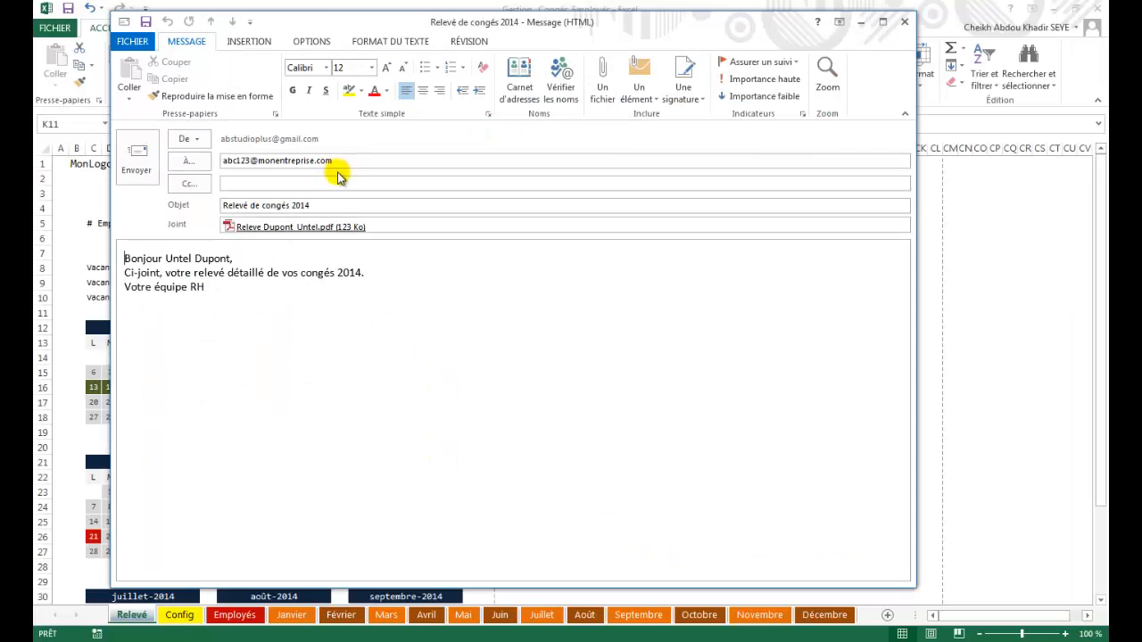
Review the draft's recipient, the subject 'Relevé de congés 2014' and the year in the body note.
drag(440, 206, 283, 206)
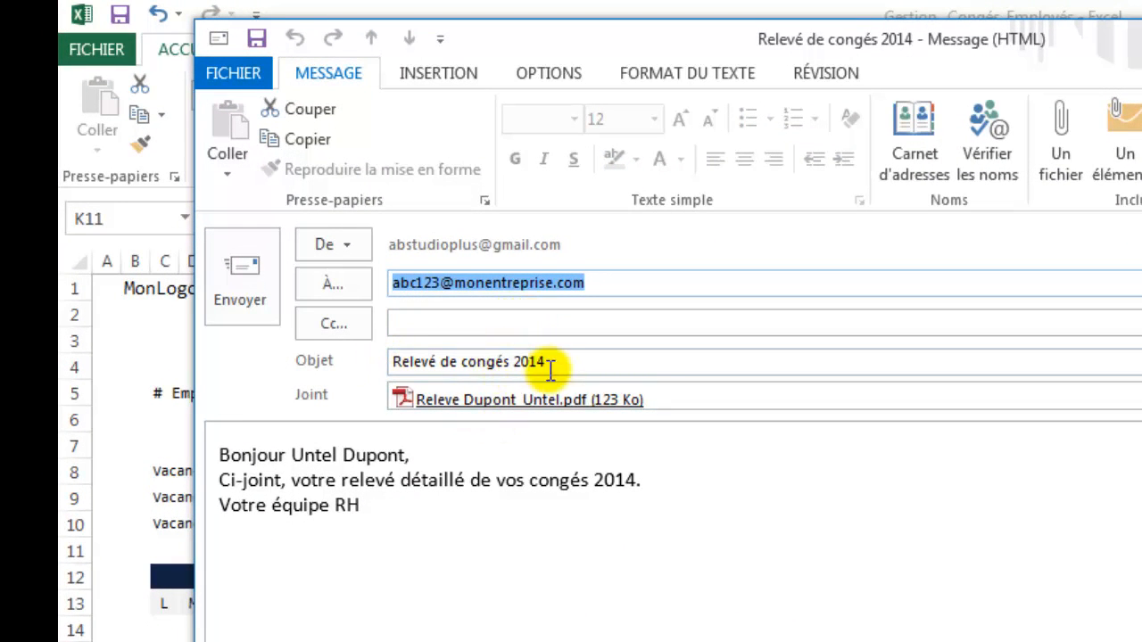
drag(586, 362, 387, 359)
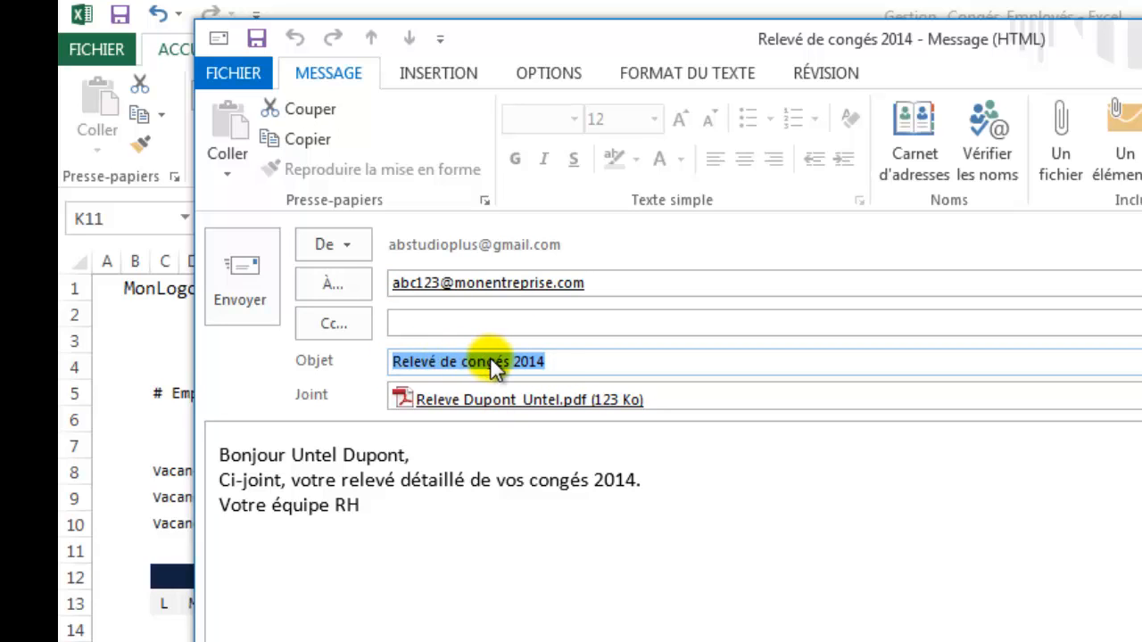
drag(550, 363, 514, 362)
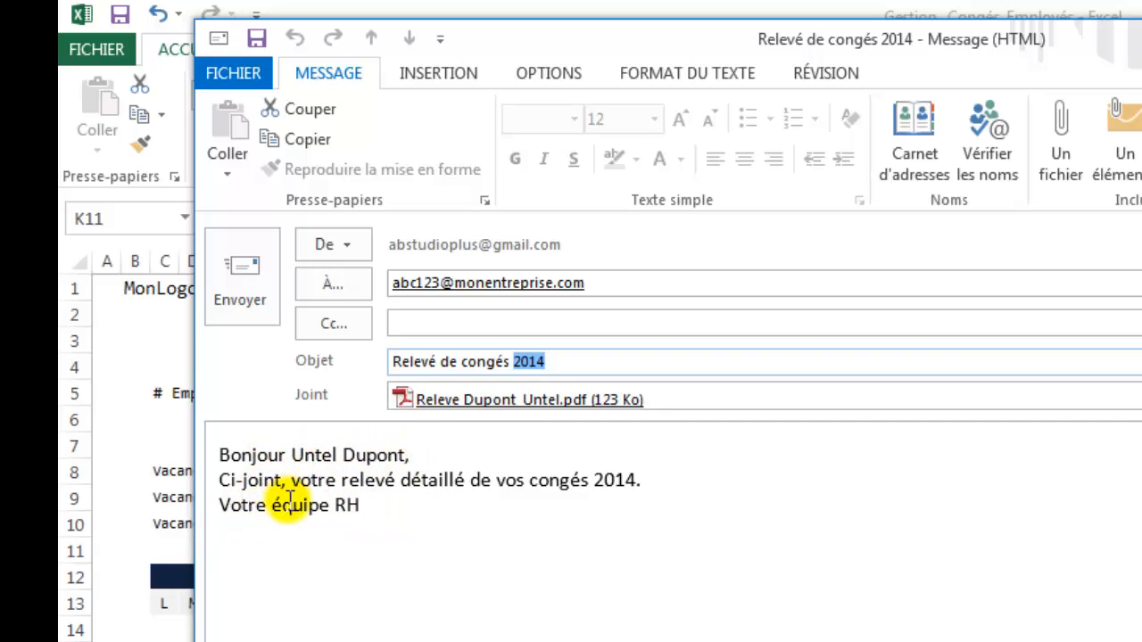
double_click(637, 483)
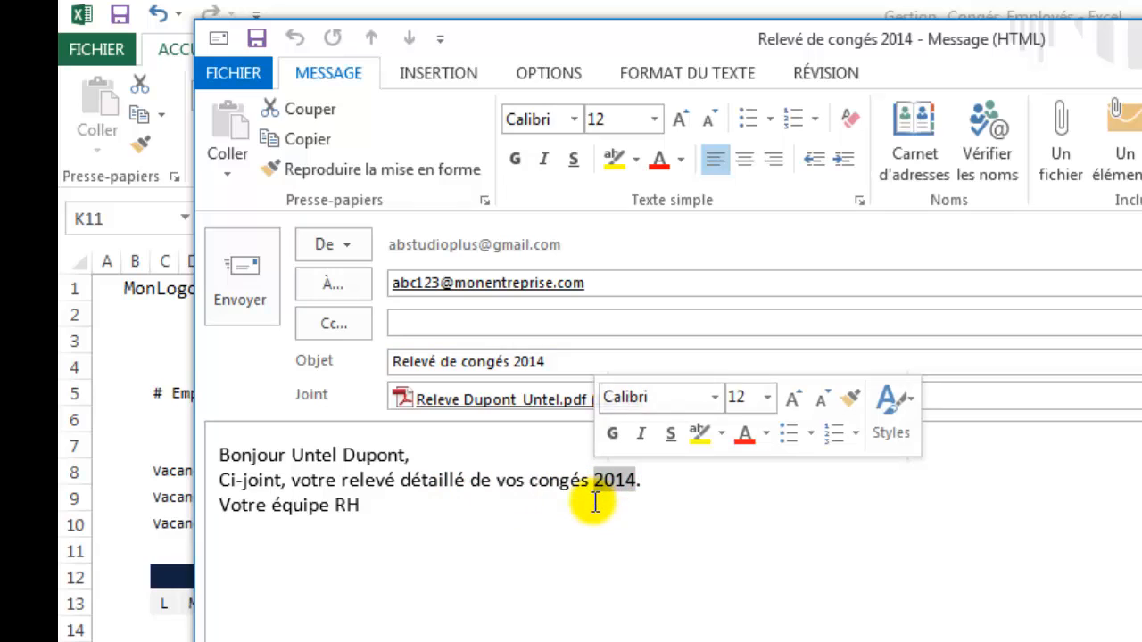
click(604, 494)
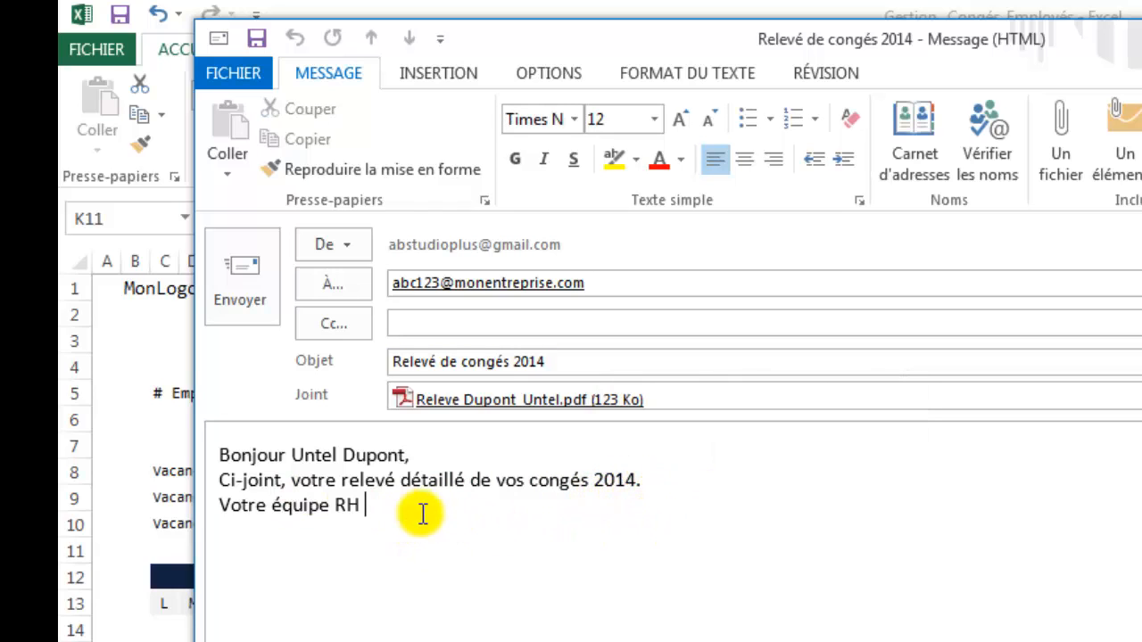
click(652, 484)
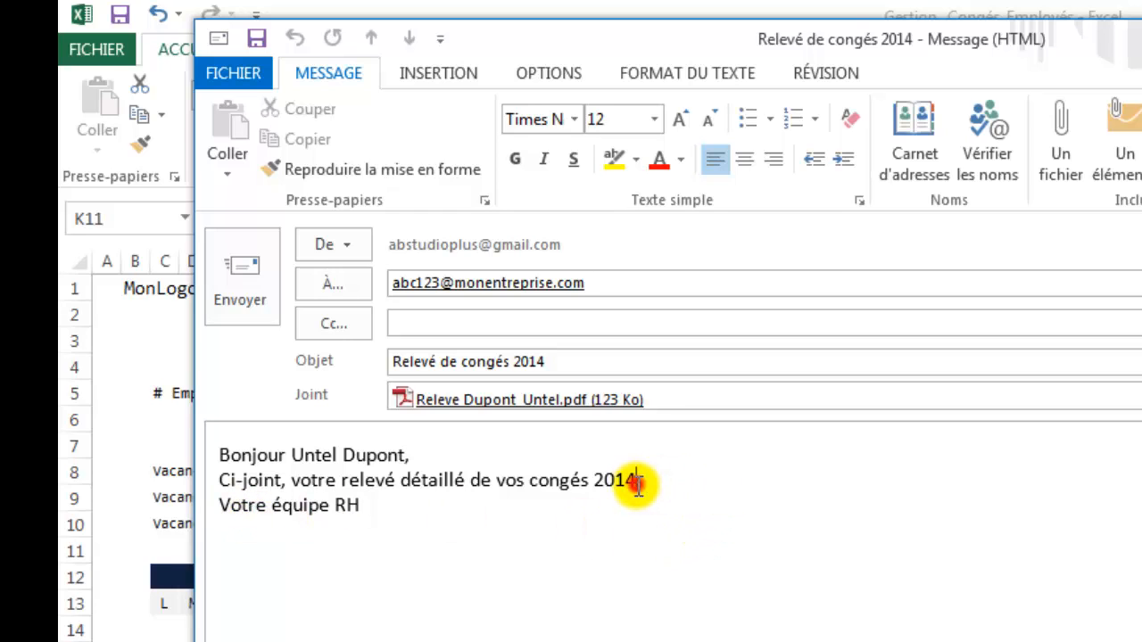
click(636, 483)
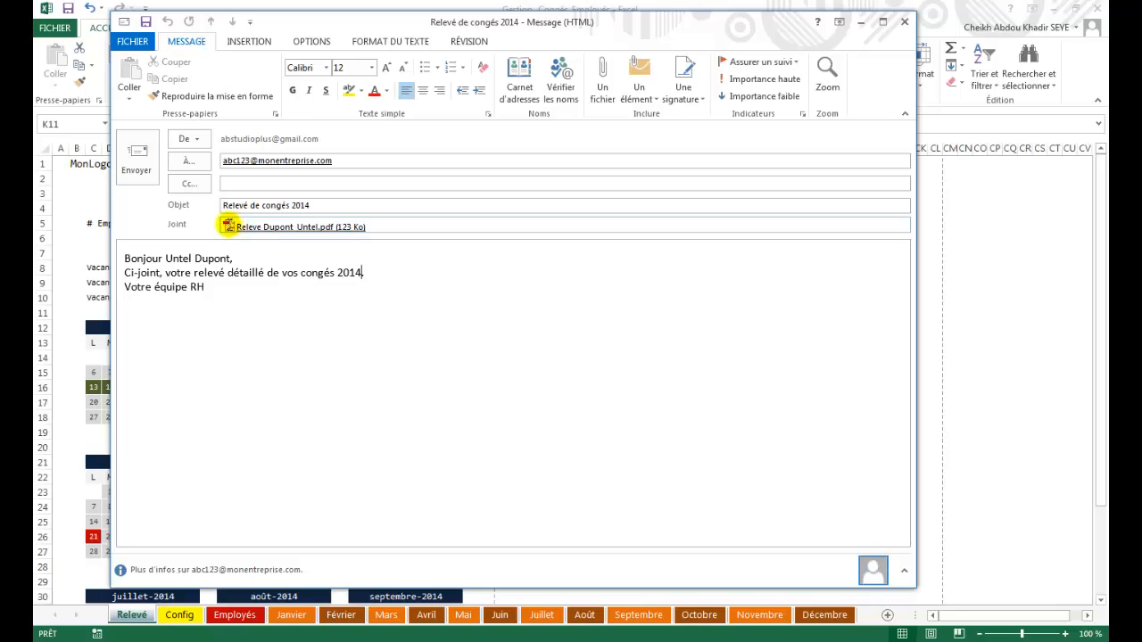
Open the attached statement PDF full-screen in Adobe Reader and scroll through it.
double_click(228, 227)
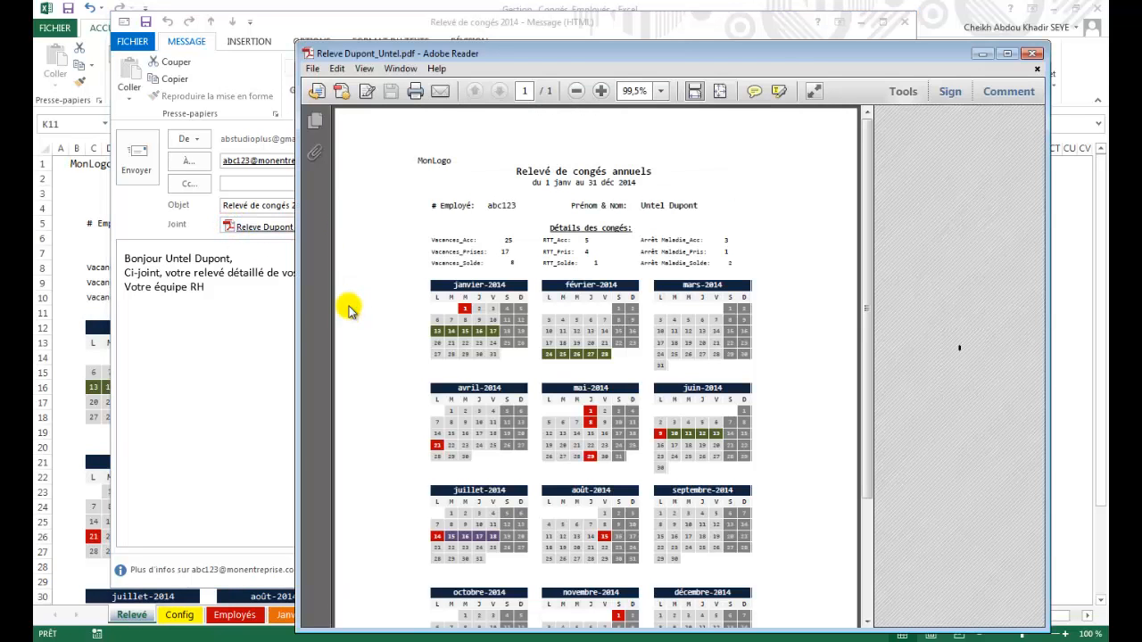
click(1006, 54)
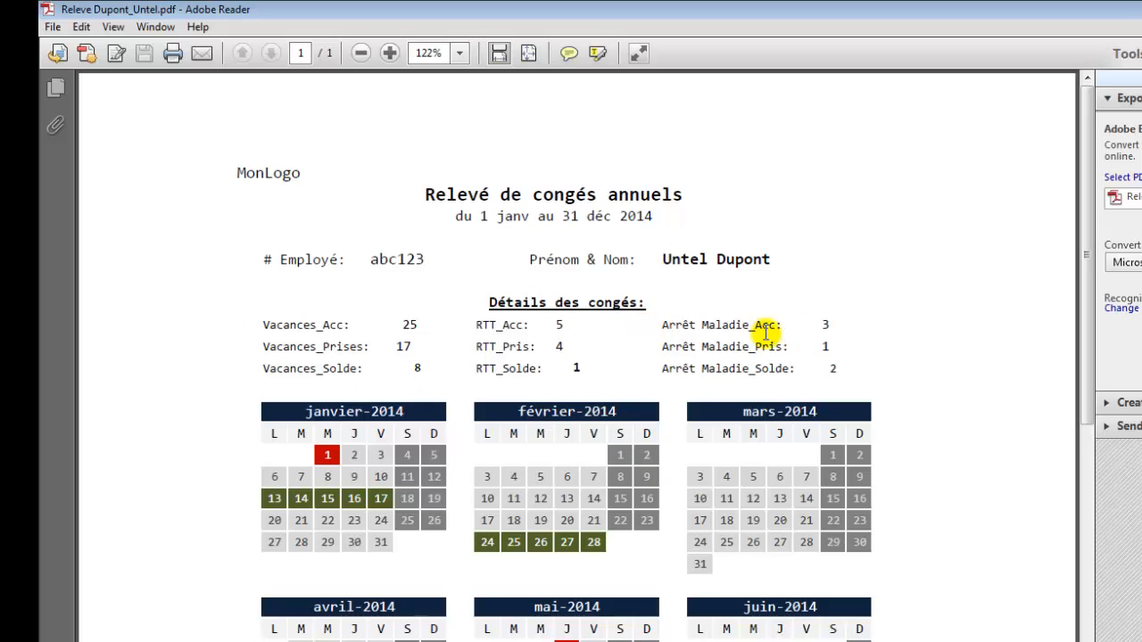
scroll(631, 422, down, 5)
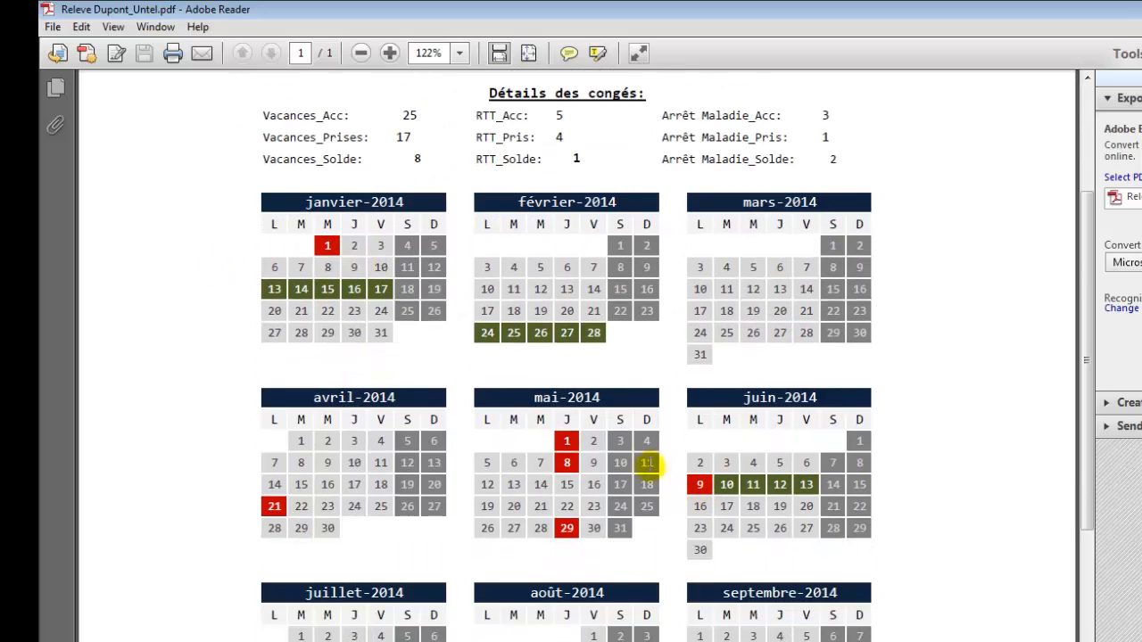
scroll(839, 496, down, 3)
scroll(731, 503, down, 6)
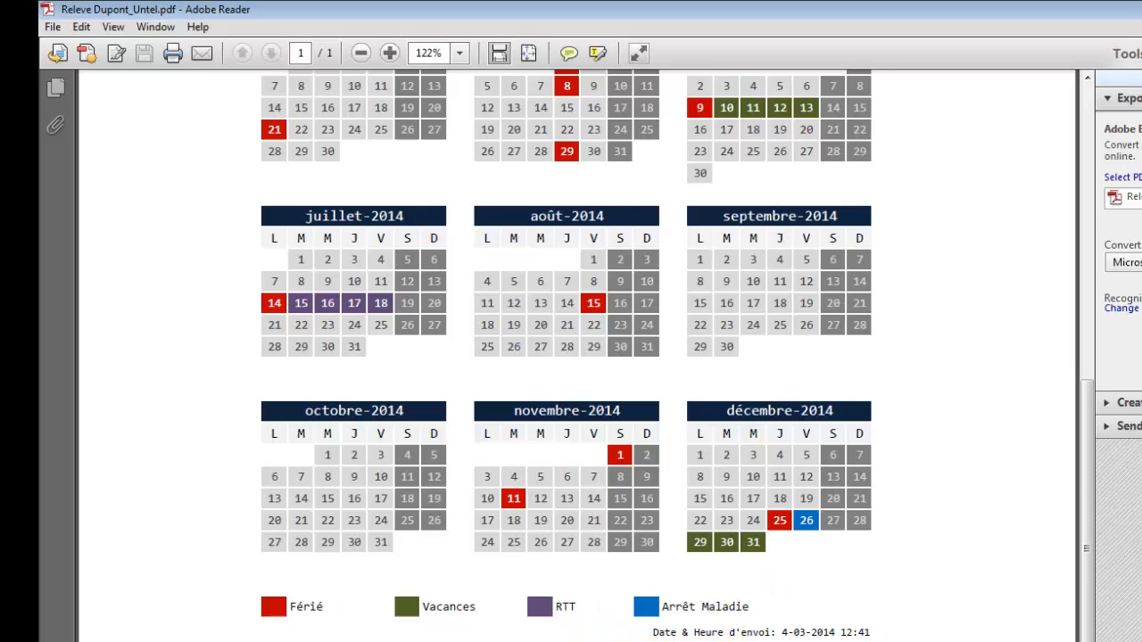
scroll(764, 324, up, 3)
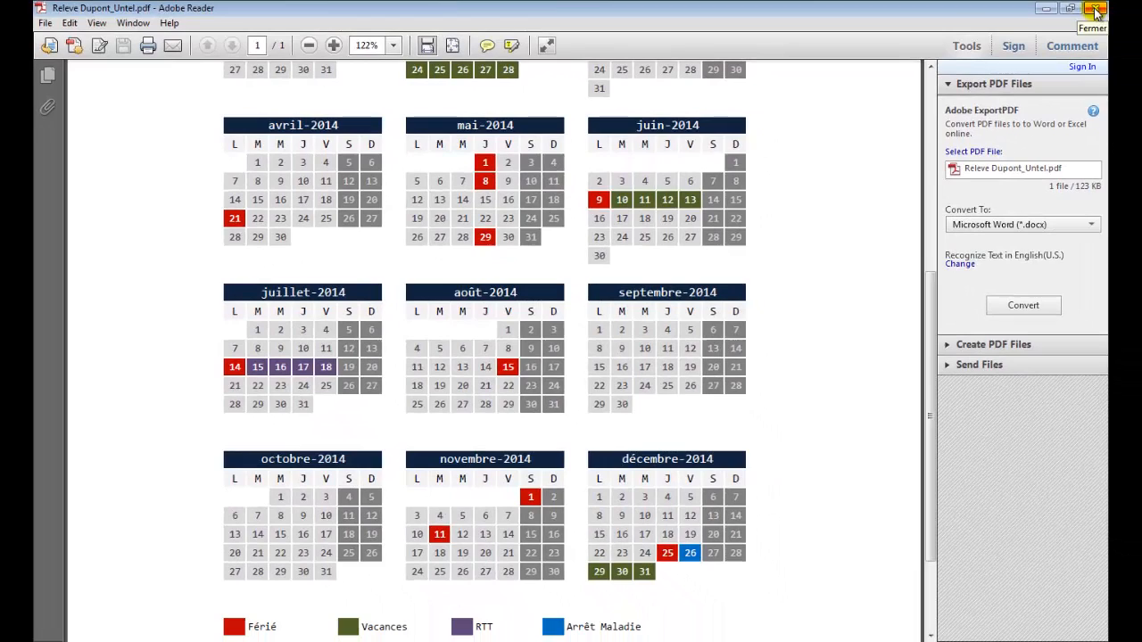
Close the PDF and discard the Outlook draft without saving.
click(1096, 9)
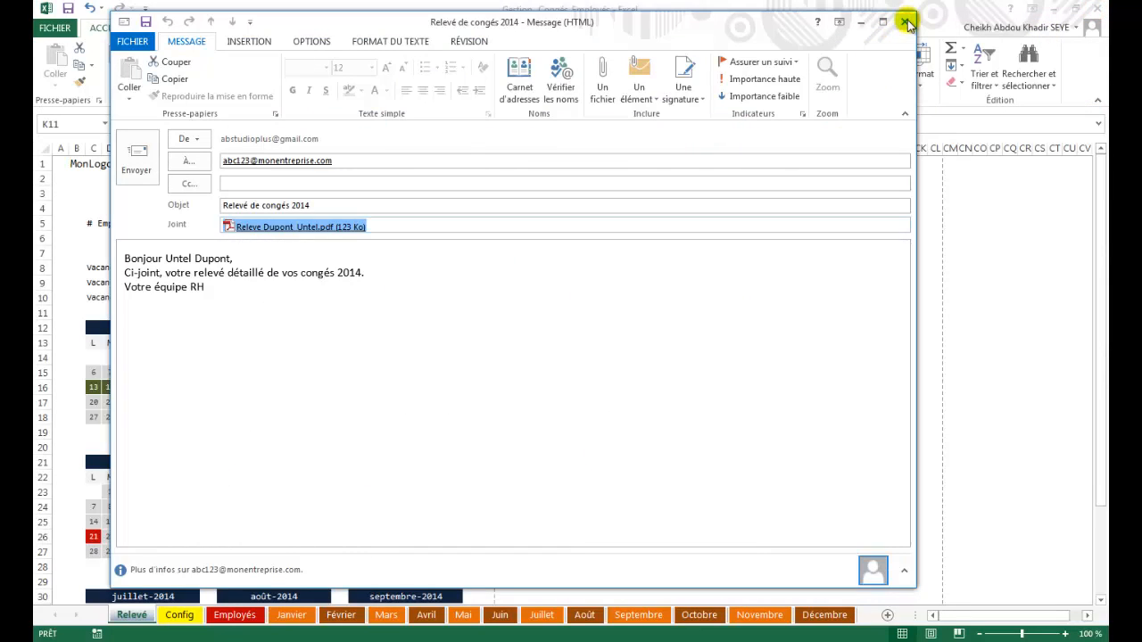
click(906, 23)
click(586, 373)
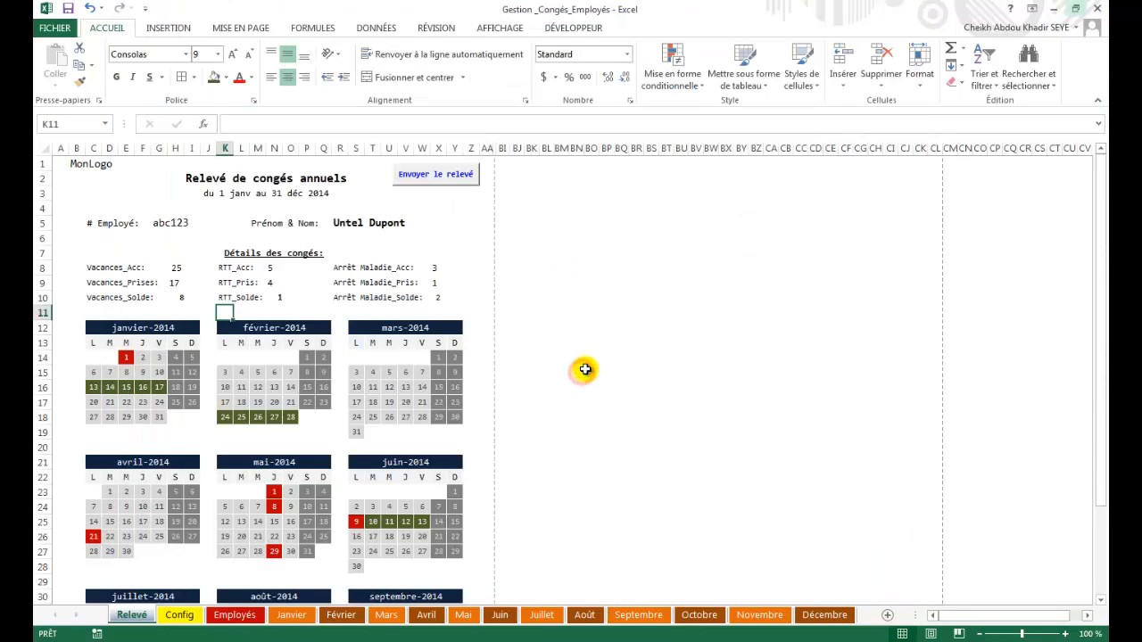